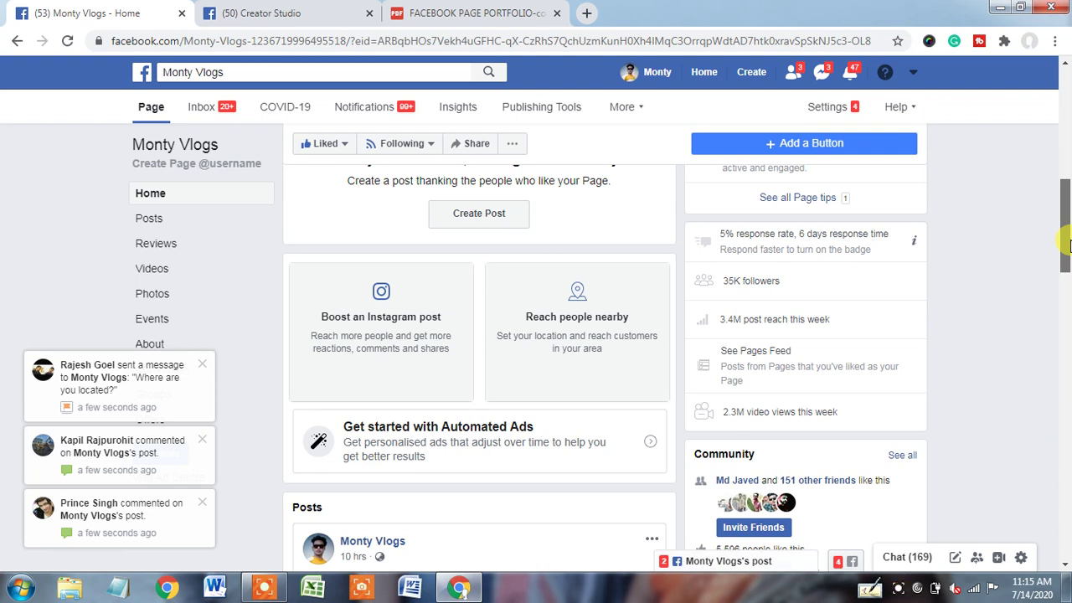
- Examine the follower count on the Monty Vlogs page and return to the page's cover area
drag(1068, 243, 1068, 242)
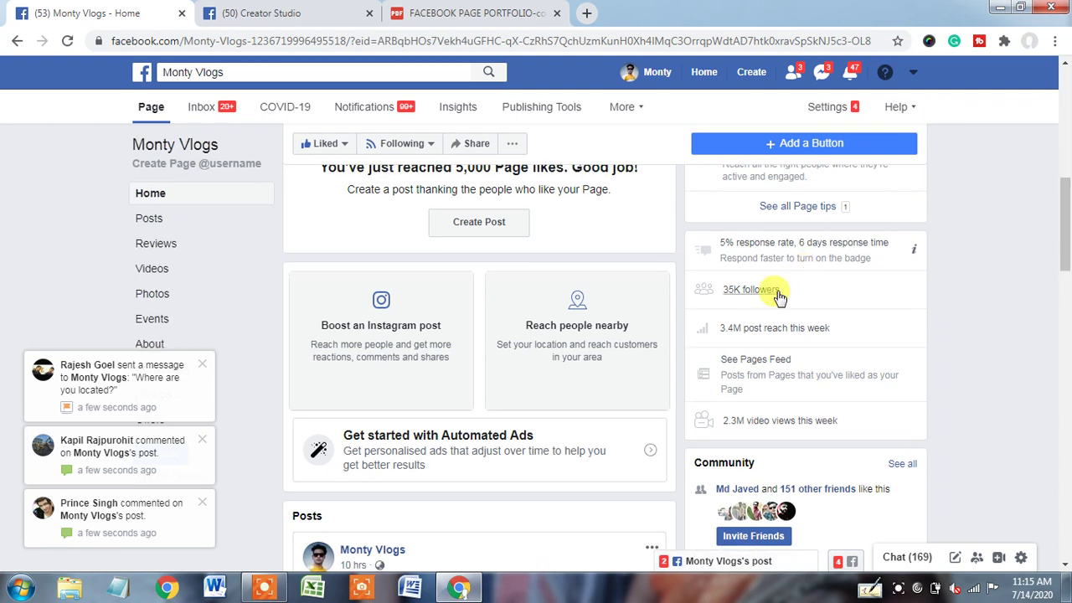
drag(713, 289, 789, 293)
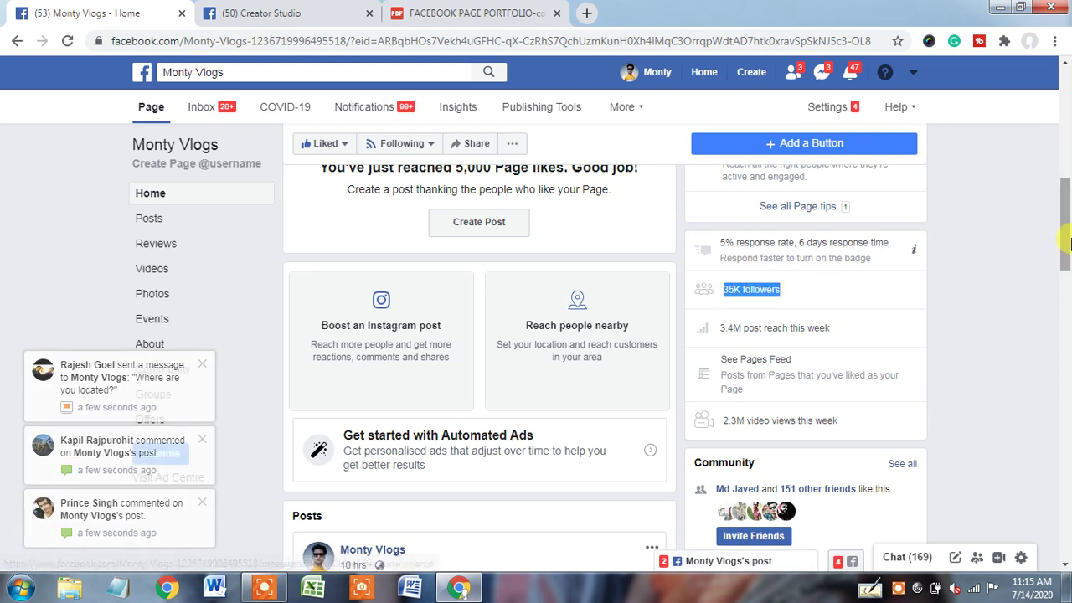
drag(1070, 239, 1070, 98)
click(419, 394)
click(316, 245)
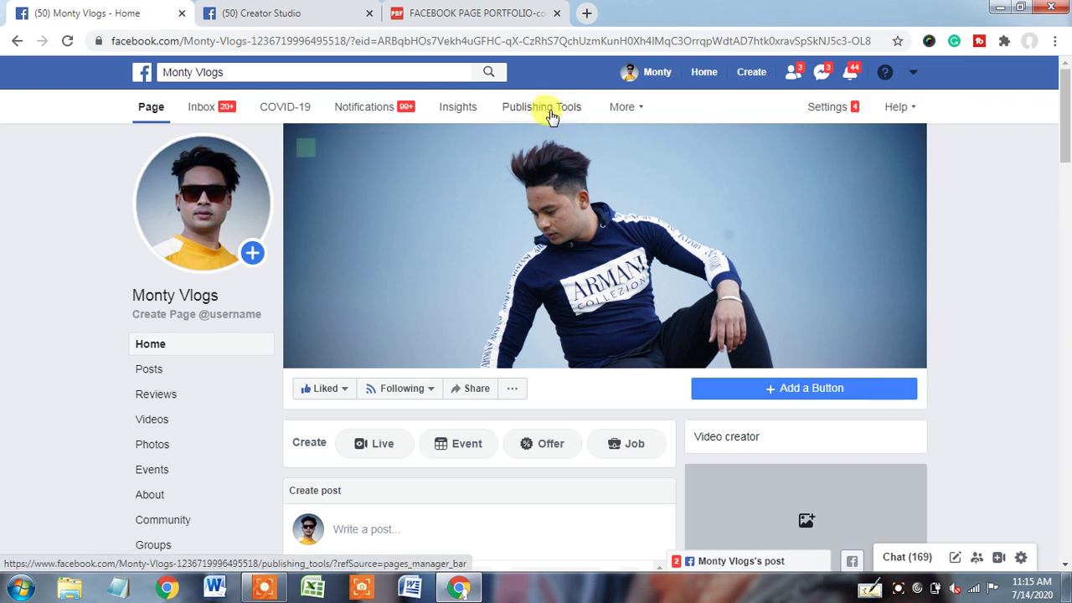
- Switch to Creator Studio and open the Monetisation overview for Monty Vlogs
click(258, 22)
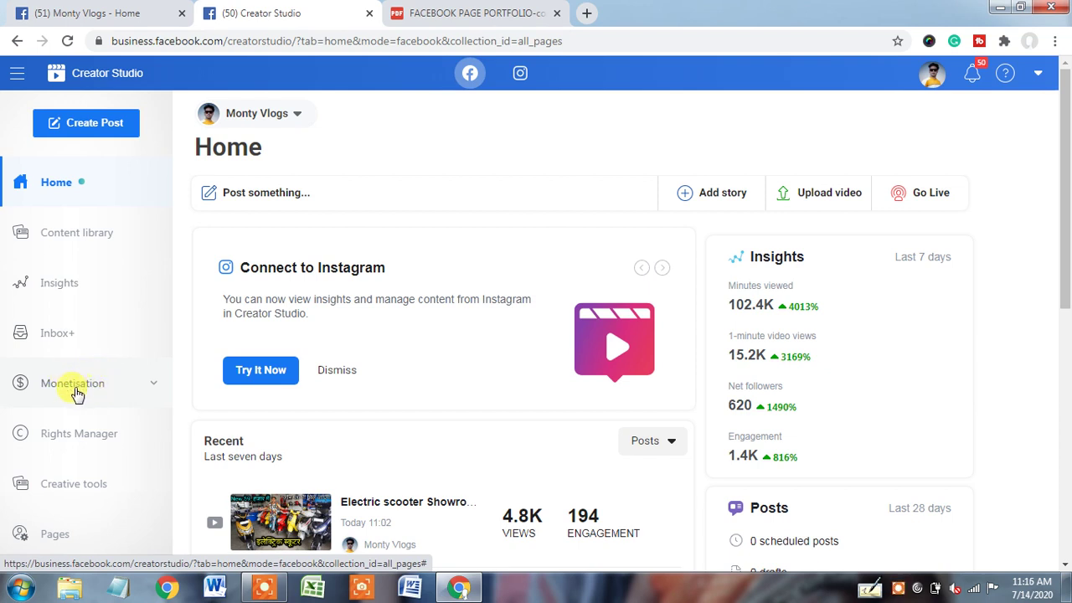
click(85, 391)
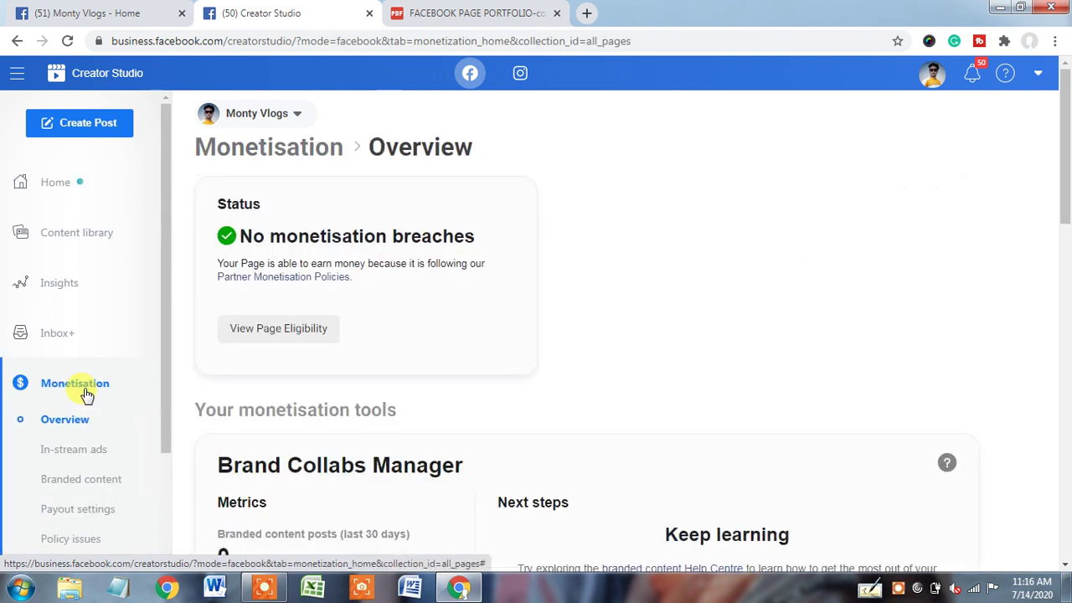
- Examine the Brand Collabs Manager section, its metrics and the monetisation status in the overview
drag(1062, 160, 1064, 231)
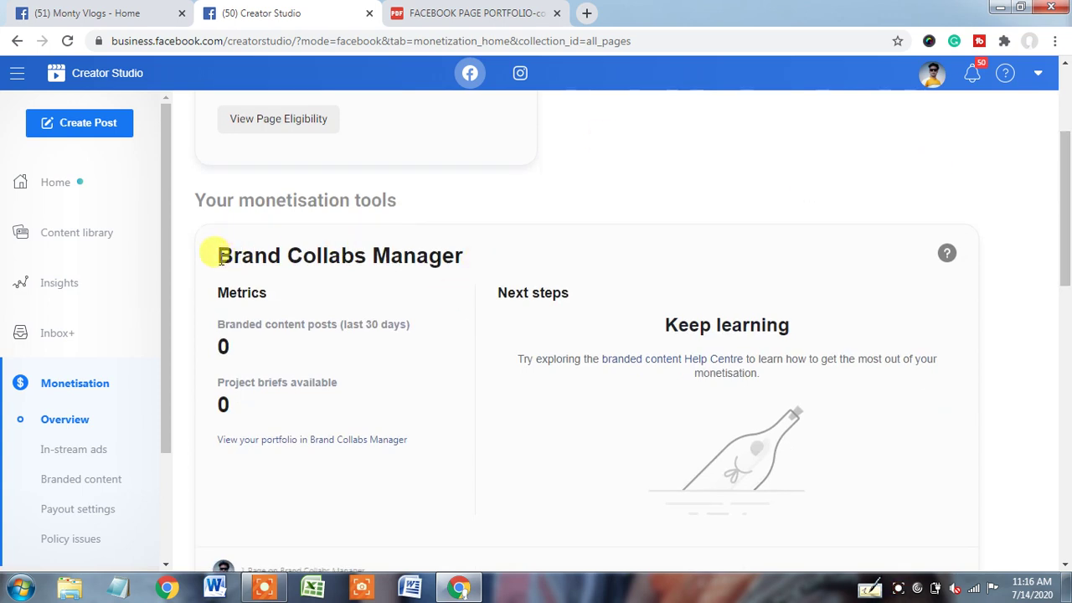
drag(219, 258, 480, 272)
drag(216, 291, 268, 298)
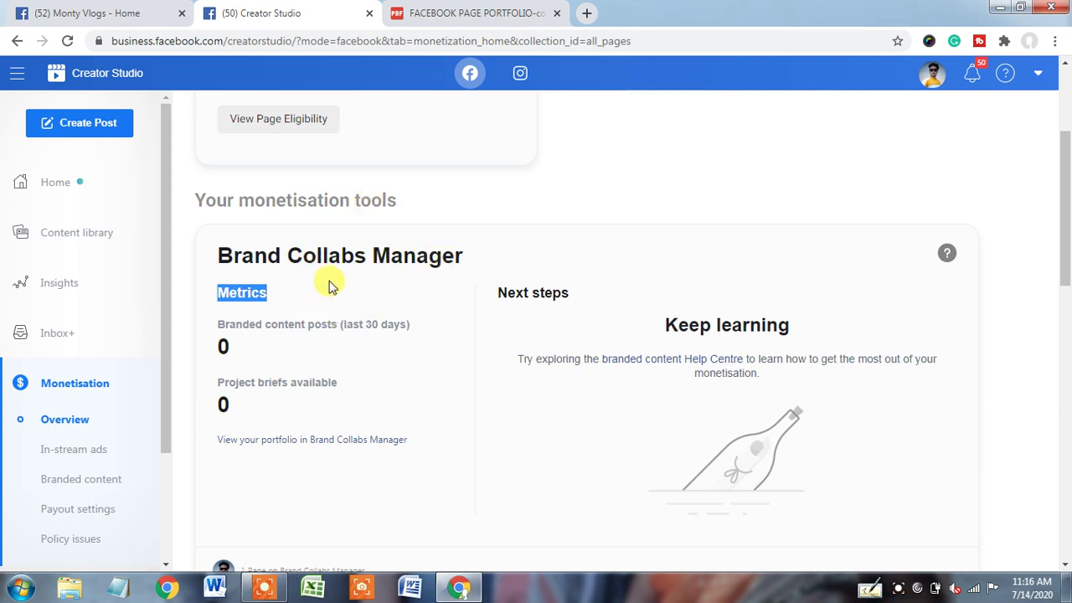
click(287, 307)
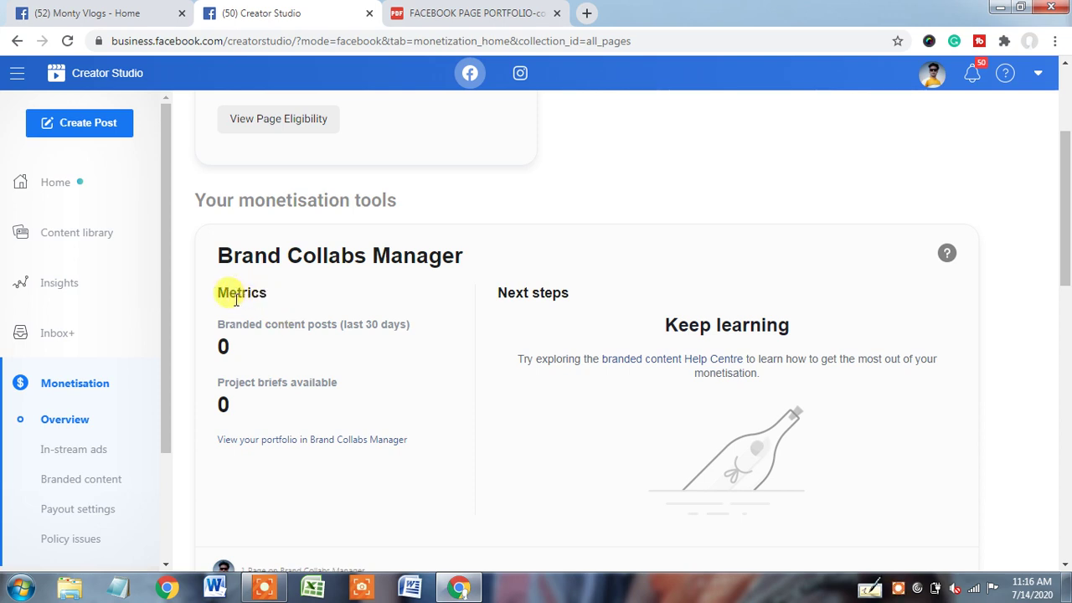
drag(220, 290, 279, 296)
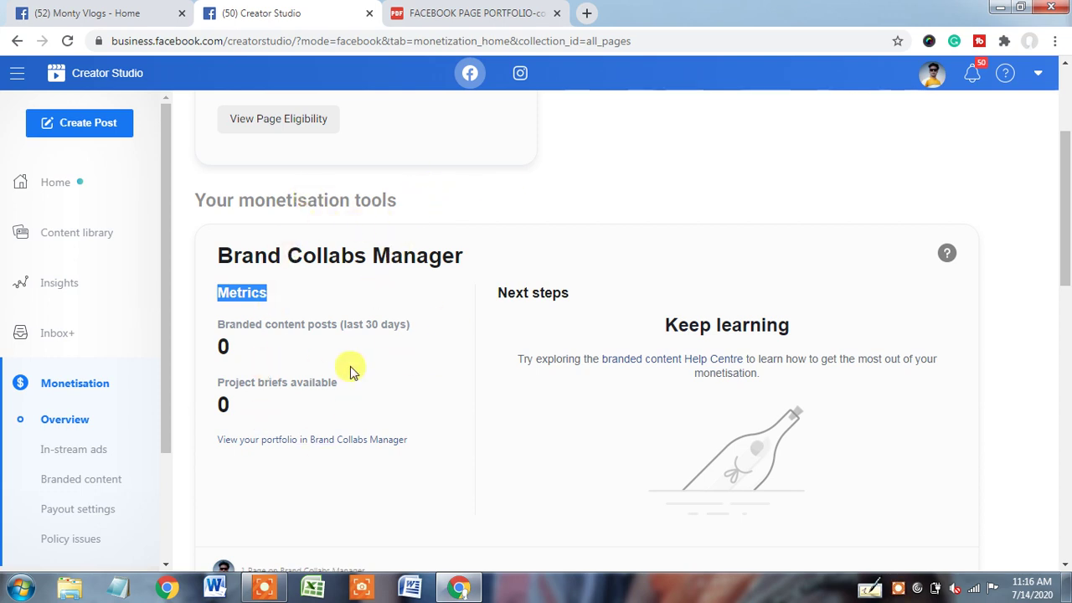
click(403, 215)
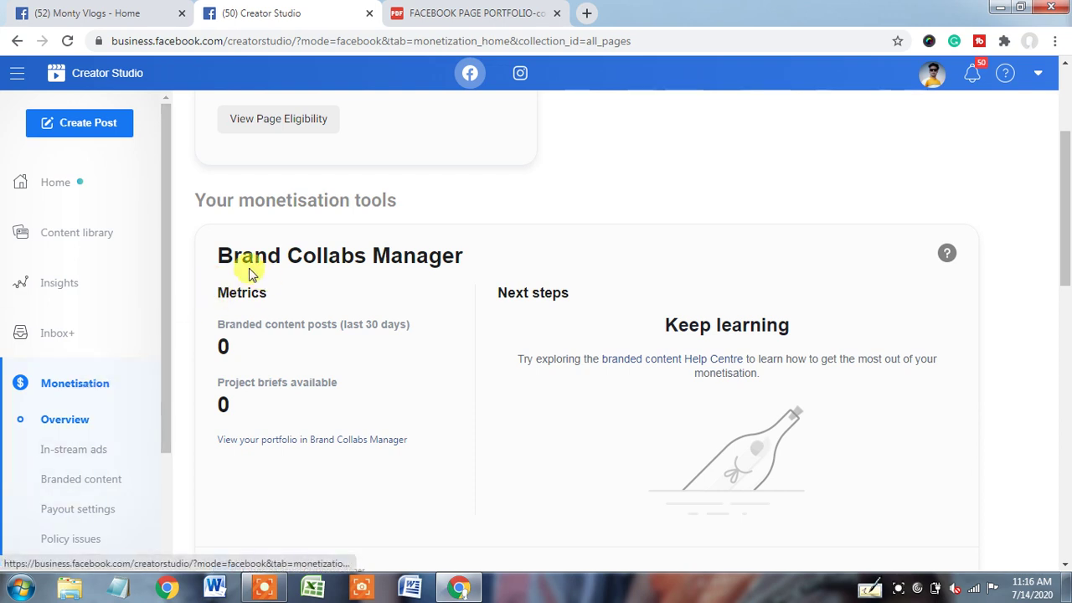
drag(225, 253, 439, 255)
drag(221, 289, 276, 295)
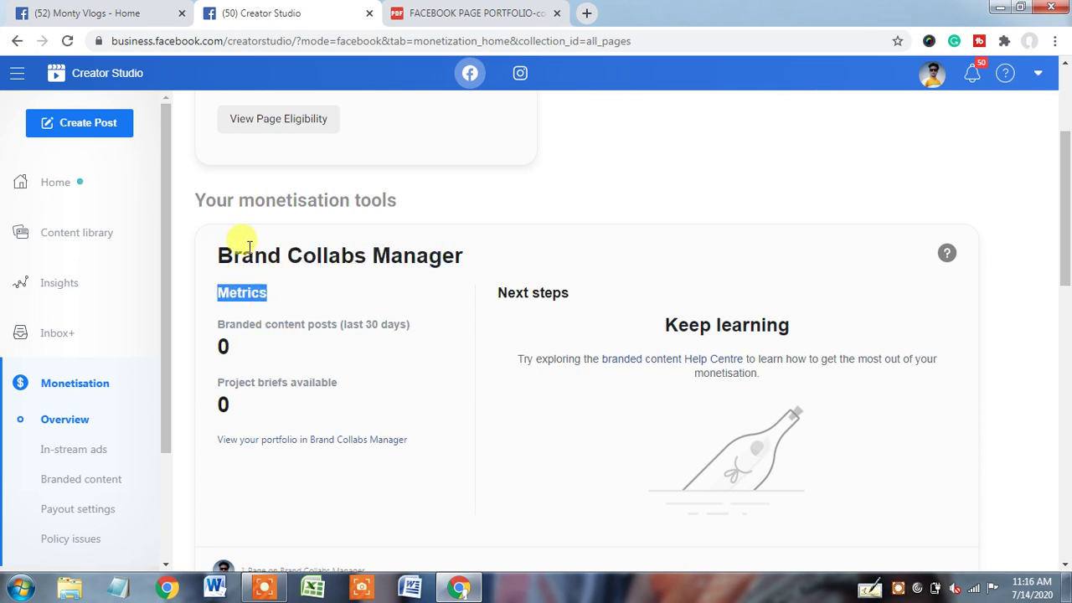
click(443, 210)
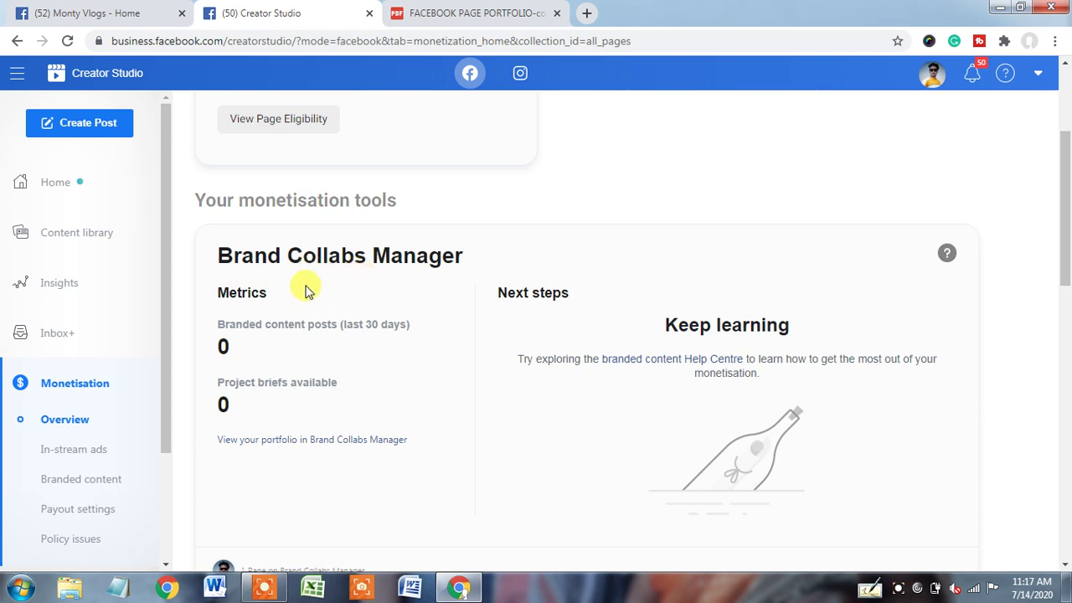
drag(1064, 231, 1066, 158)
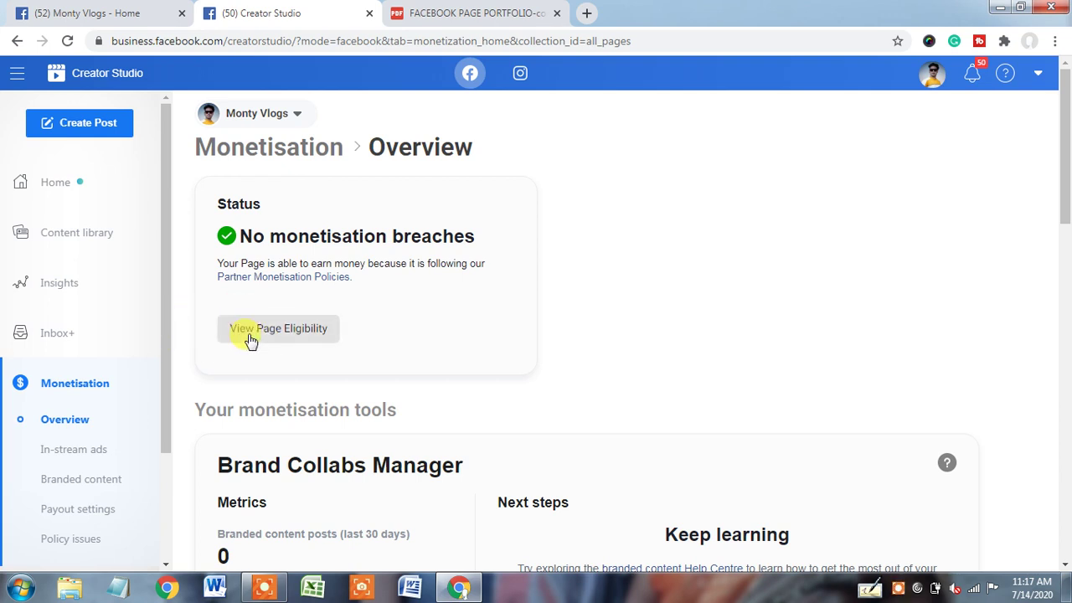
drag(1064, 160, 1066, 244)
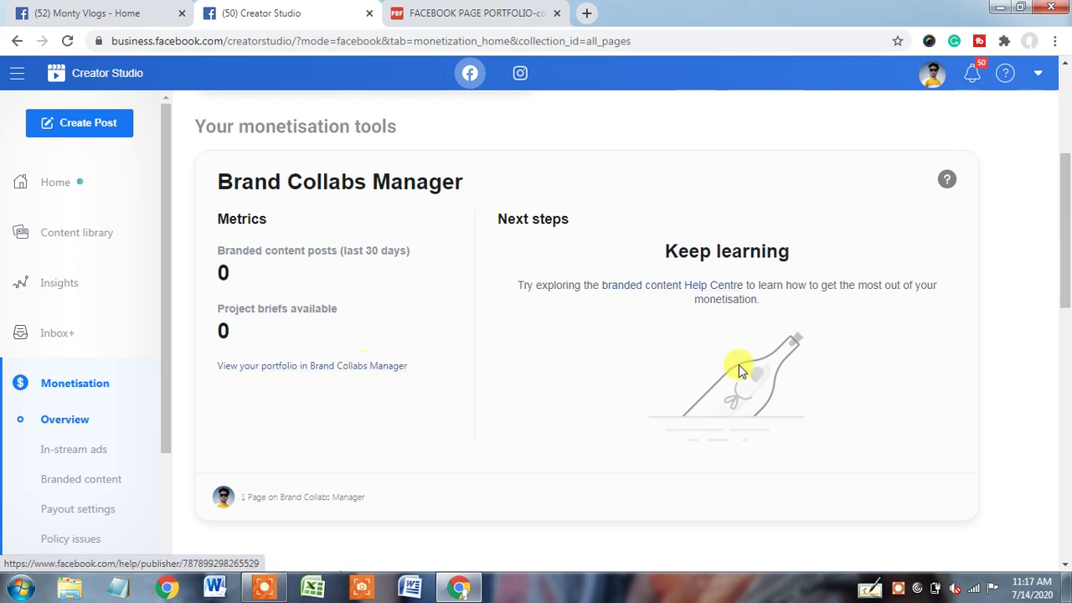
drag(1066, 300, 1066, 262)
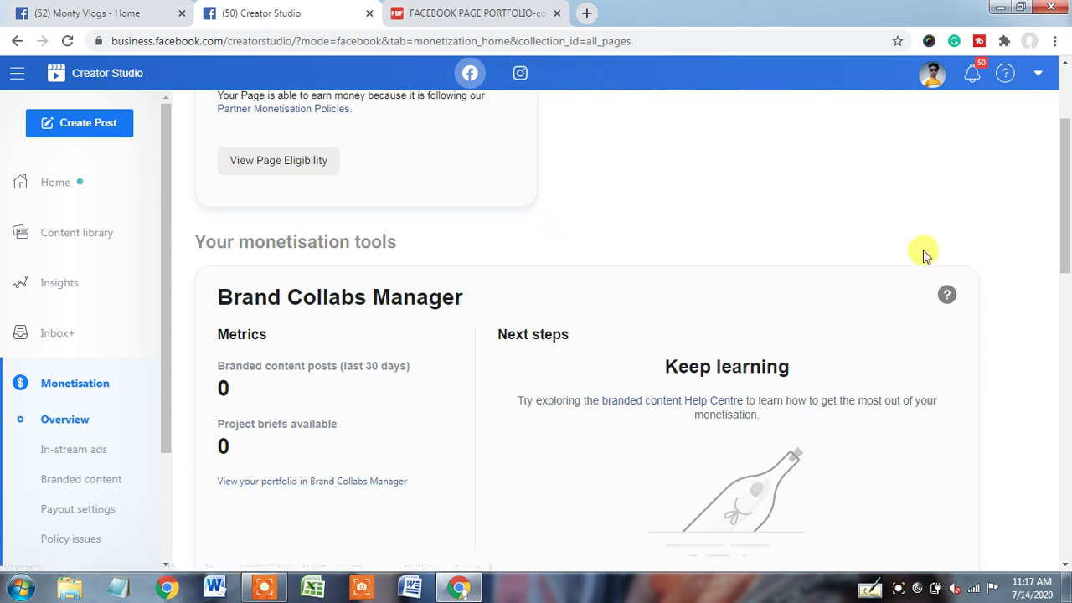
- Open the page eligibility details, check the approval status, and open the Brand Collabs Manager portfolio
drag(1067, 183, 1067, 140)
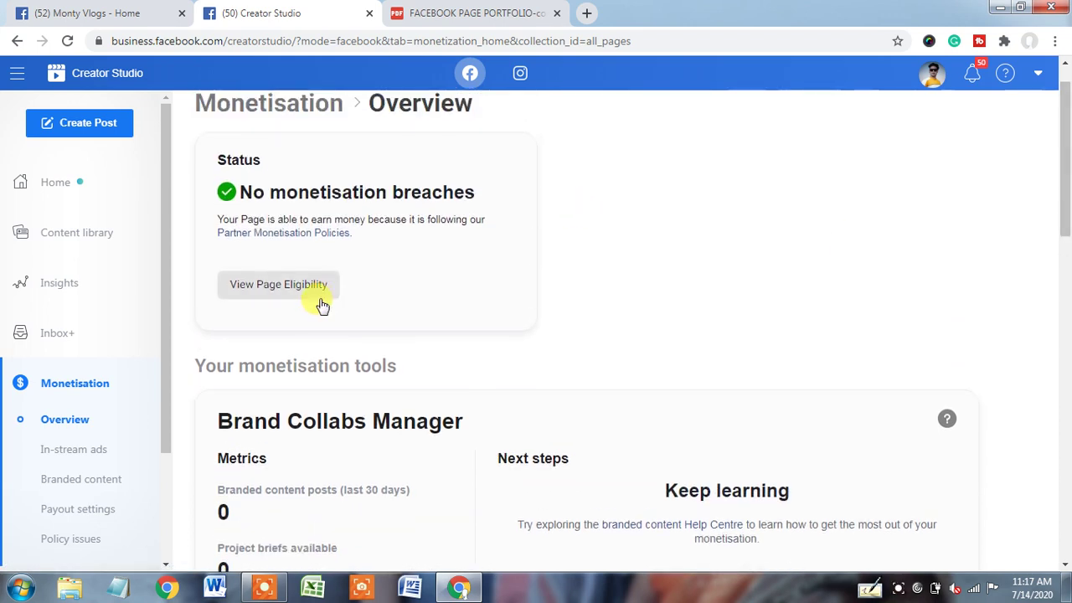
click(280, 286)
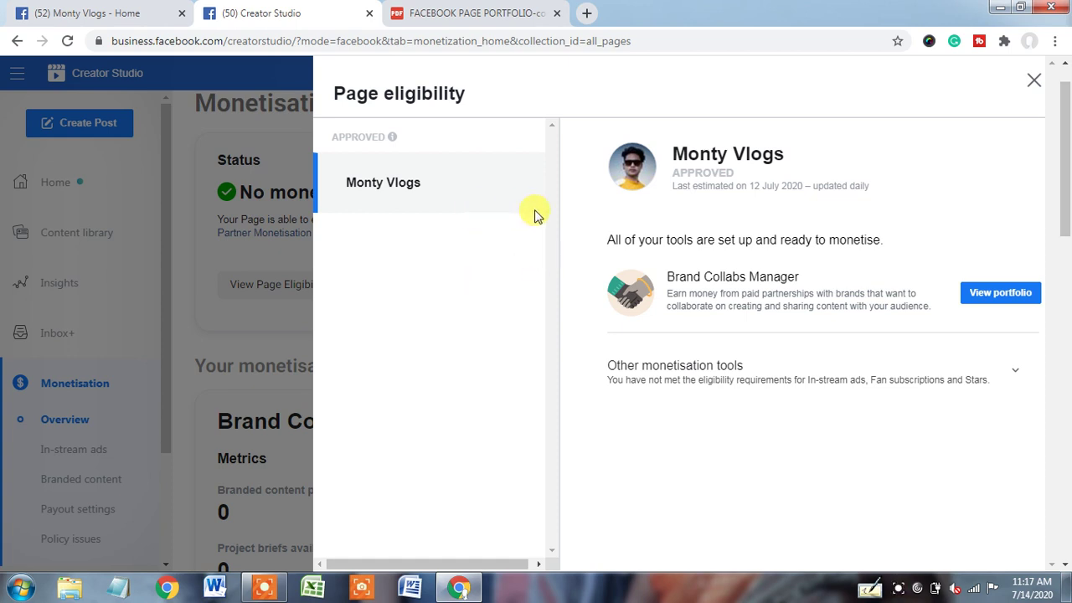
drag(674, 174, 737, 180)
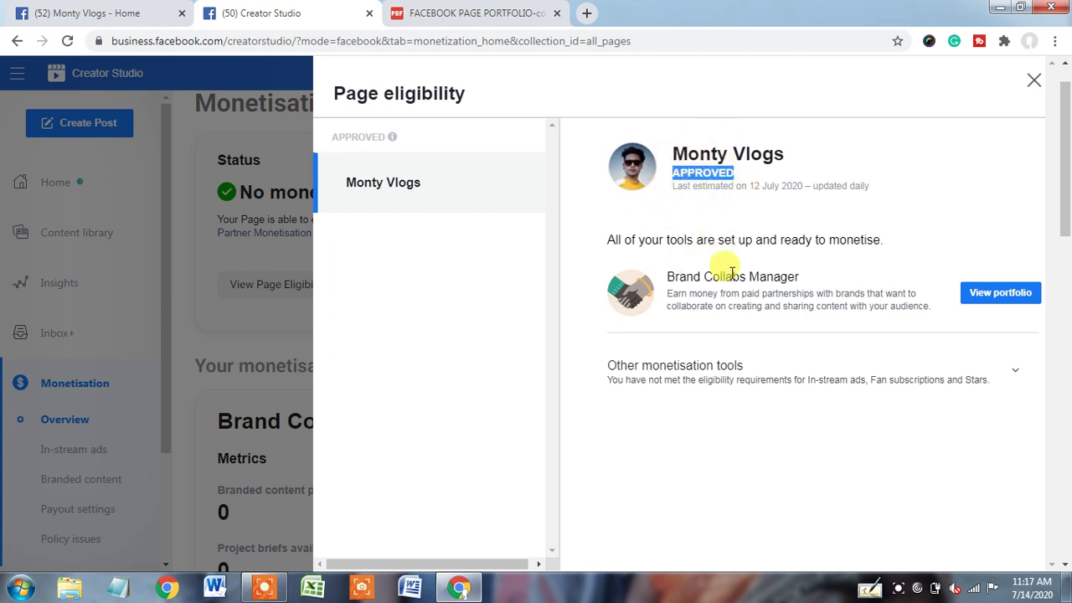
click(999, 295)
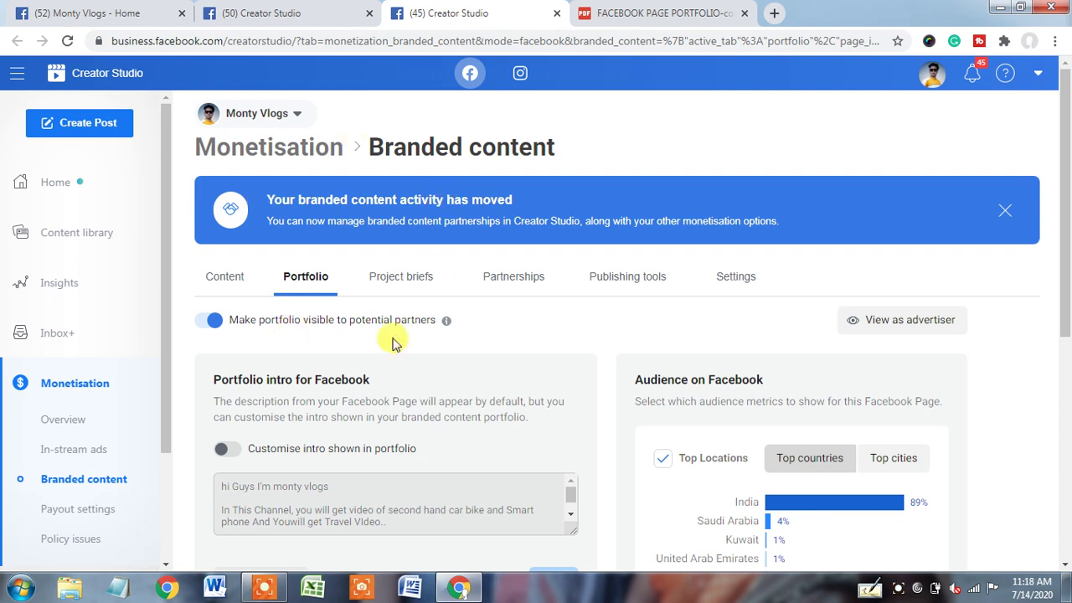
click(294, 12)
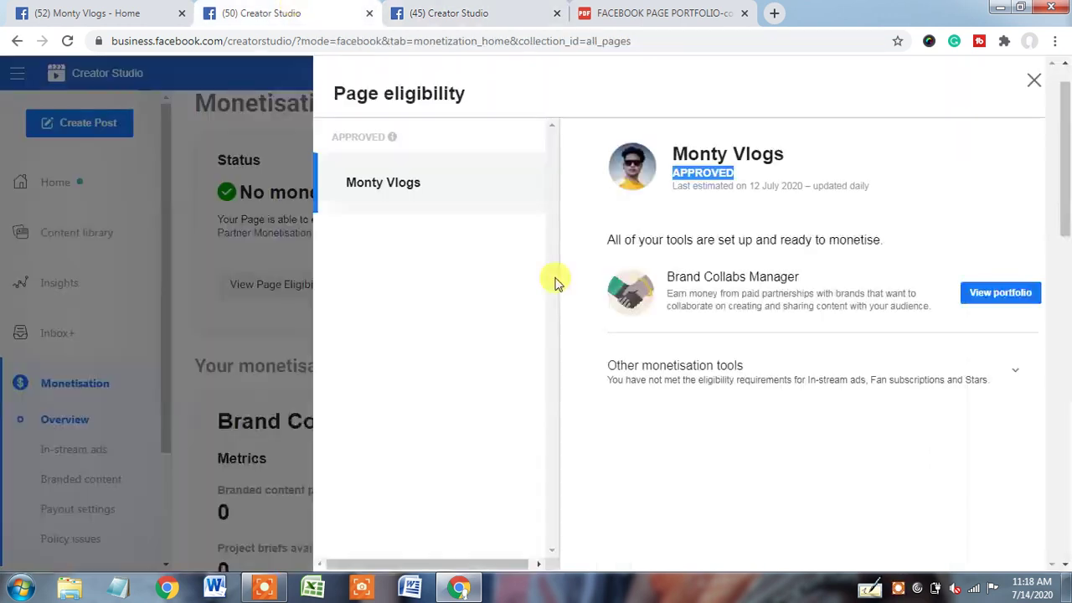
click(543, 10)
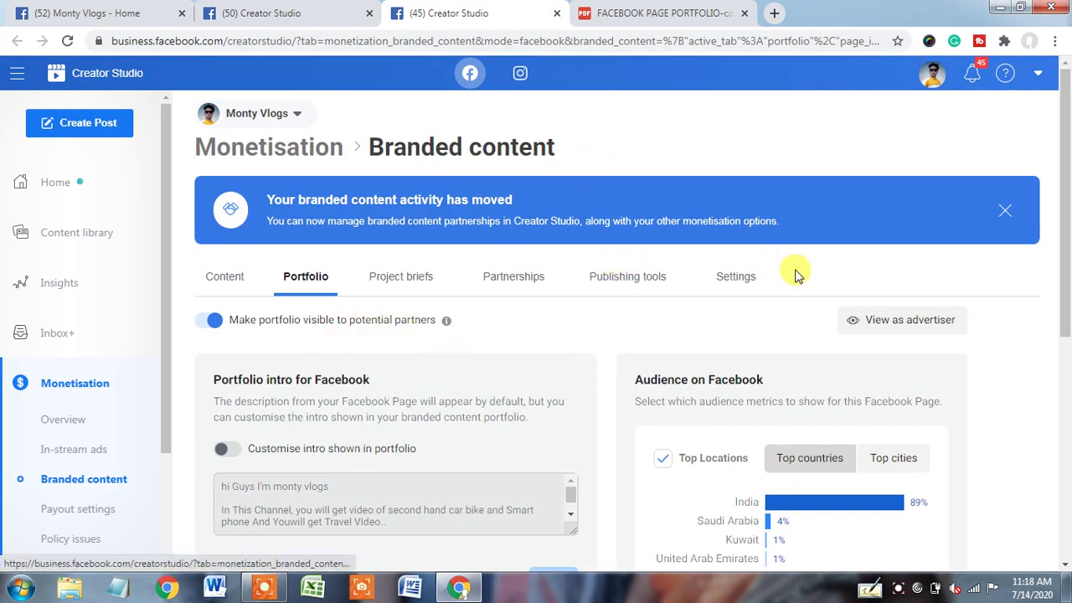
- Switch the portfolio's visibility to potential partners off and back on
scroll(637, 193, down, 1)
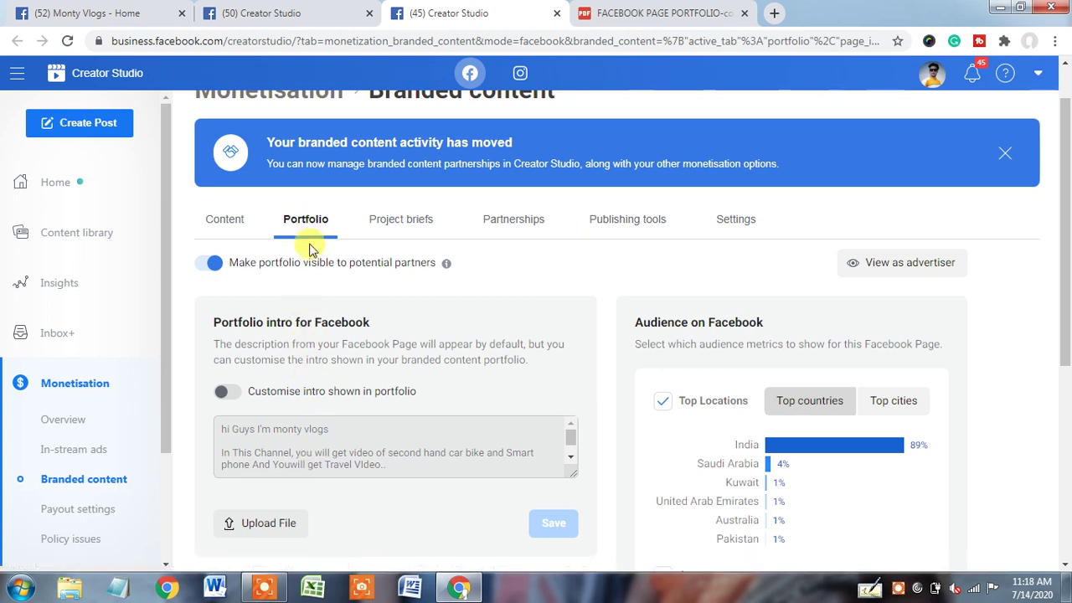
click(214, 267)
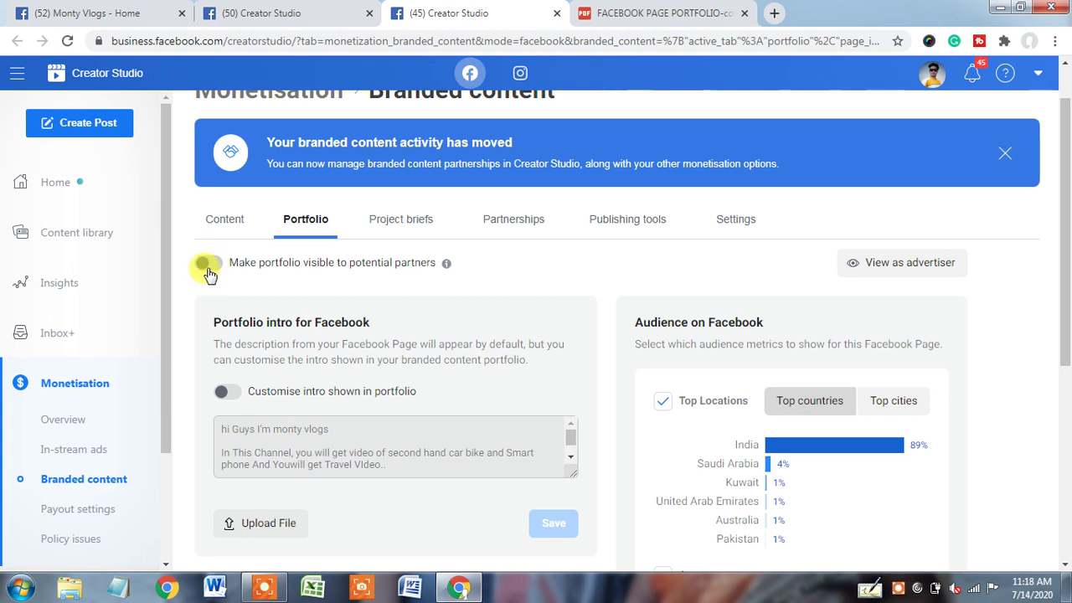
click(204, 266)
click(214, 266)
click(225, 266)
click(230, 272)
scroll(795, 289, down, 2)
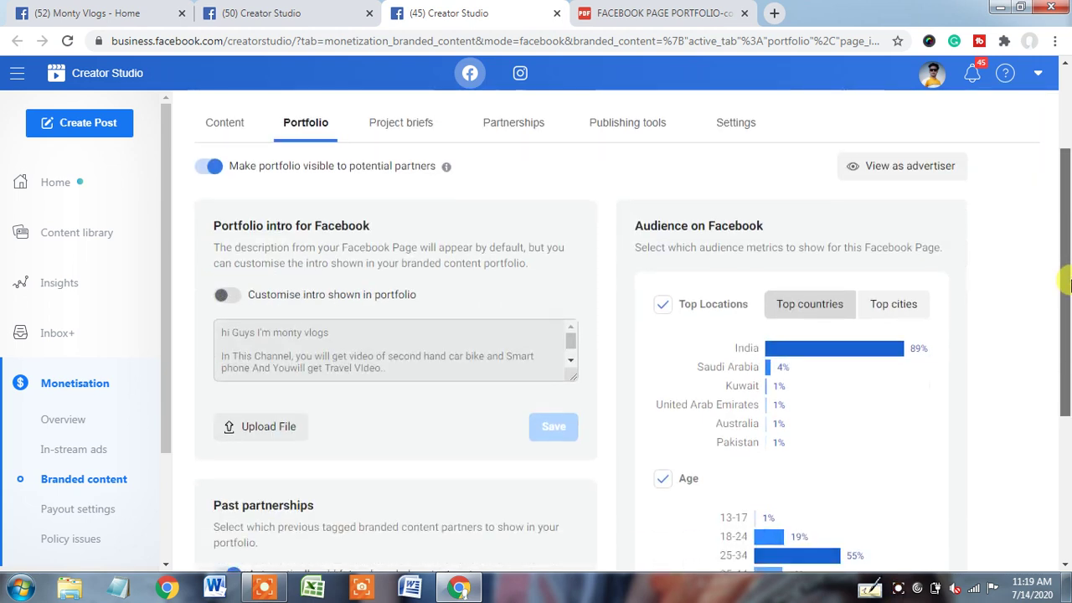
drag(213, 225, 396, 232)
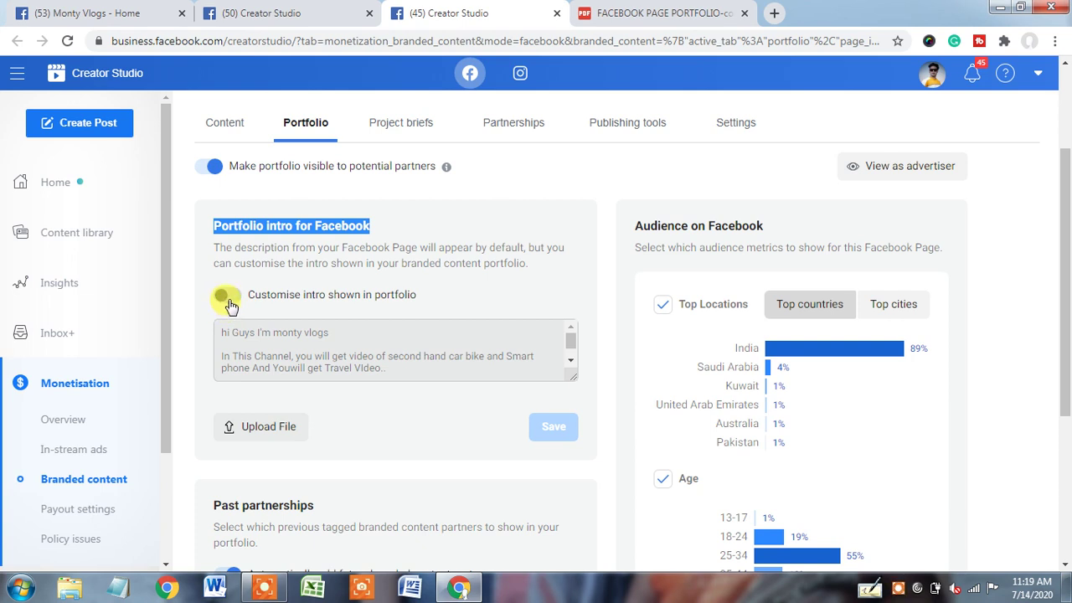
click(228, 295)
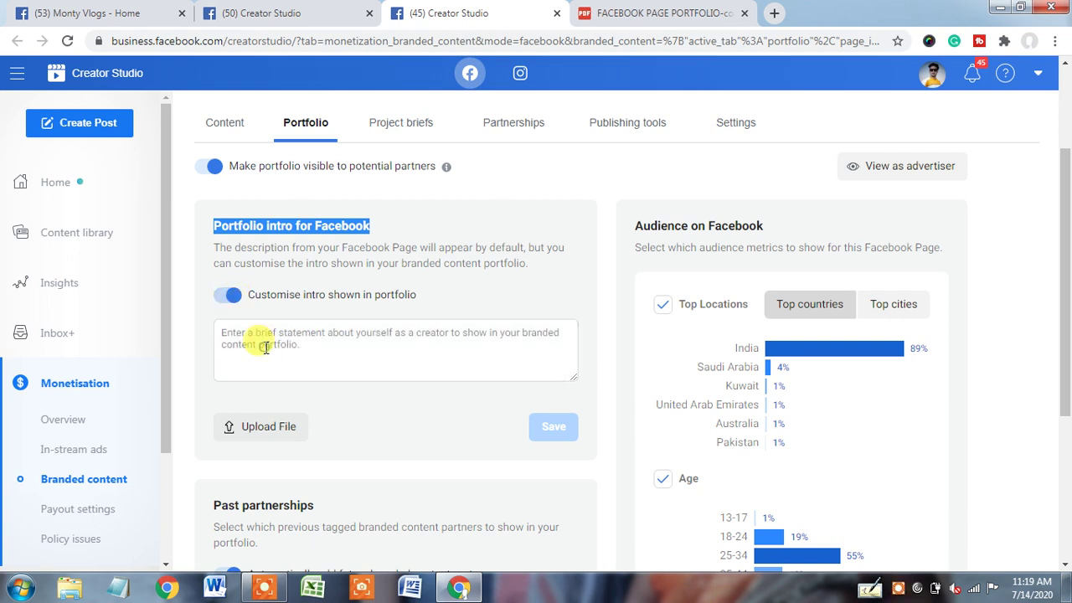
click(249, 346)
click(224, 294)
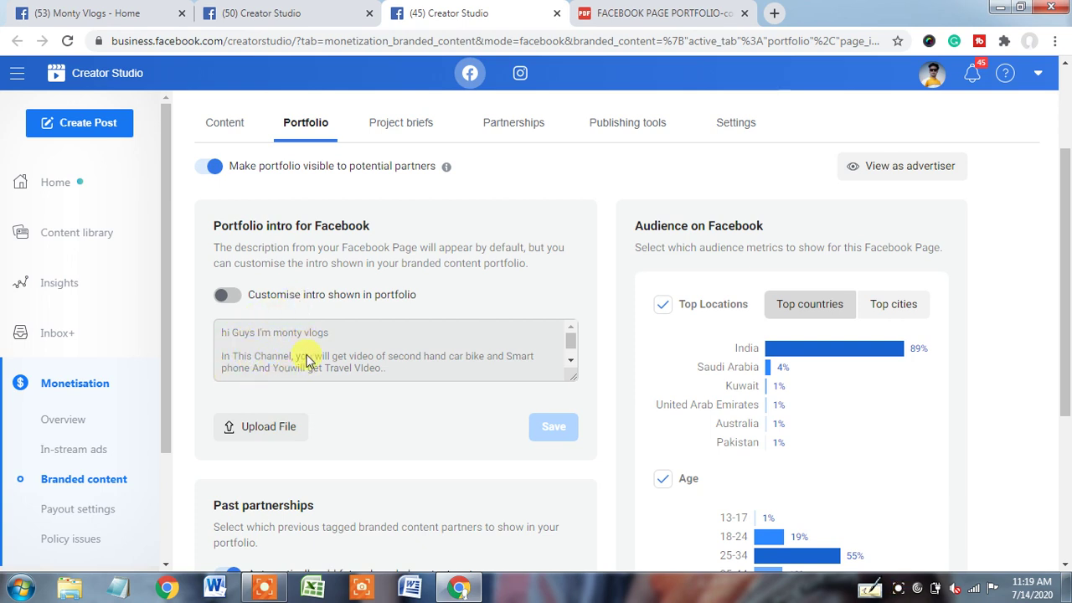
- Enable the customised Facebook portfolio intro and paste the channel description with the business enquiry e-mail
click(226, 296)
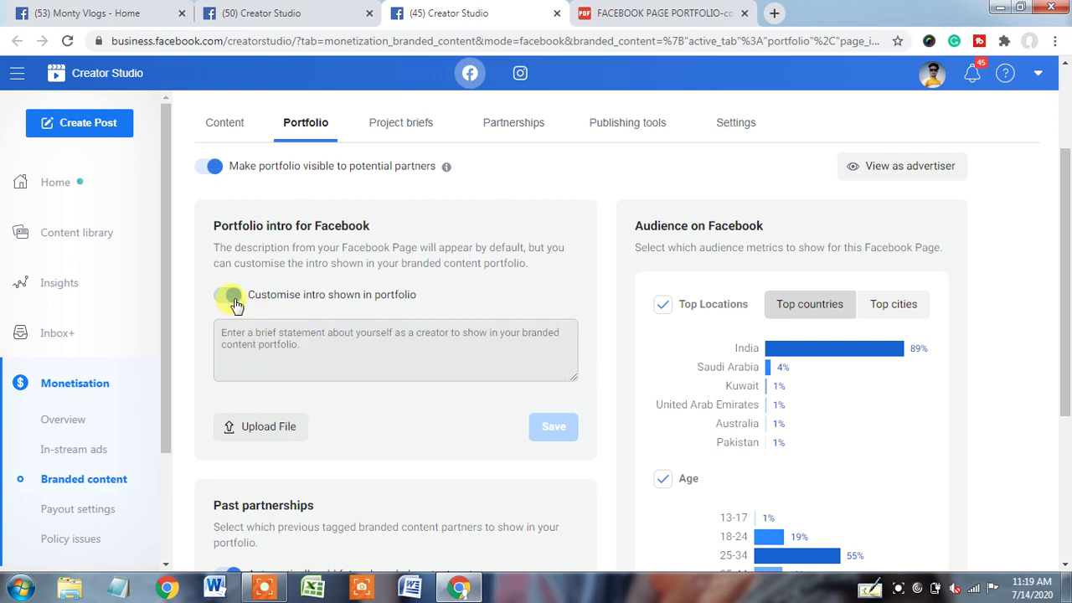
click(236, 332)
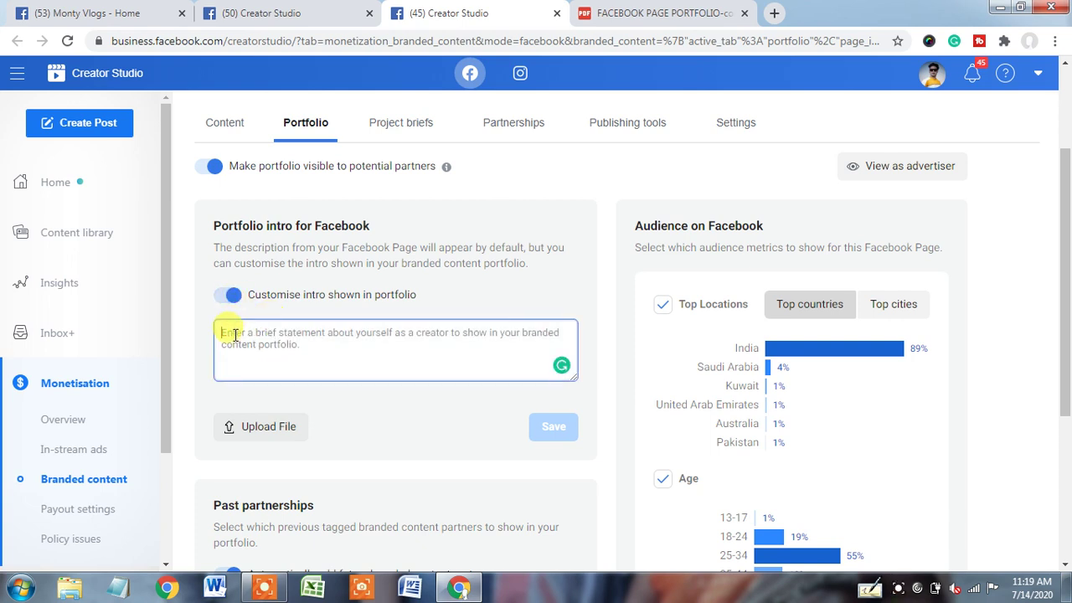
key(ctrl+v)
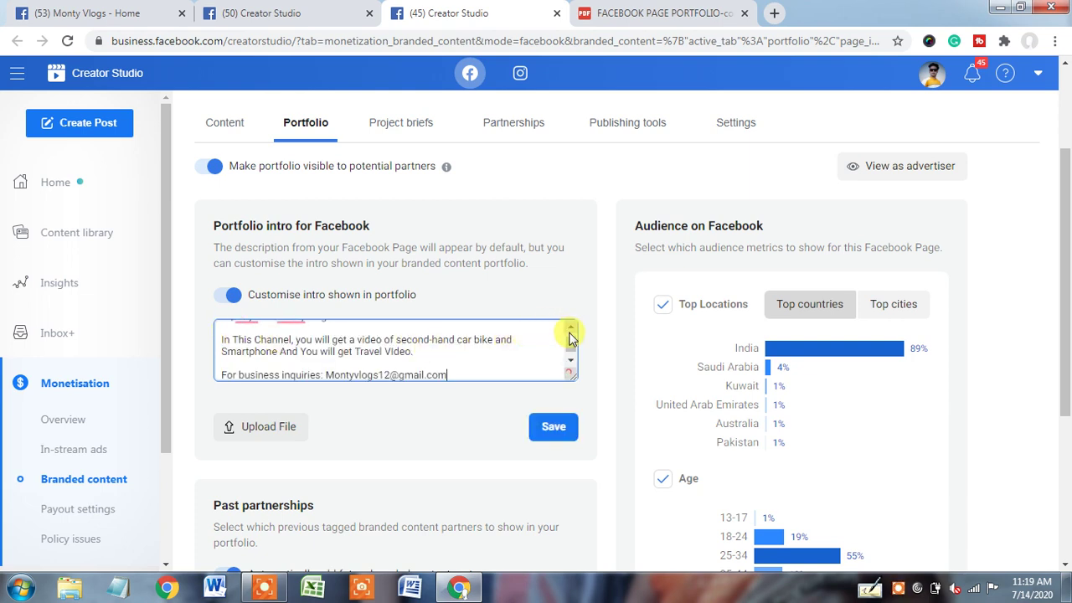
- Correct the intro's greeting to "Hi Guys, I'm monty vlogs", check the contact e-mail line, and save the intro
scroll(570, 333, up, 1)
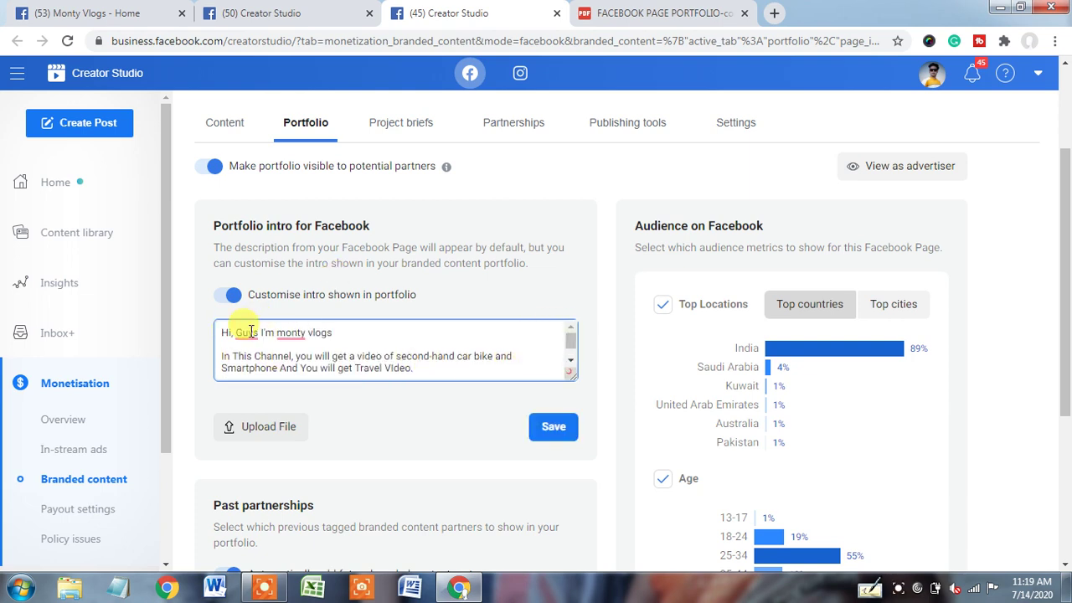
mouse_move(244, 332)
click(260, 376)
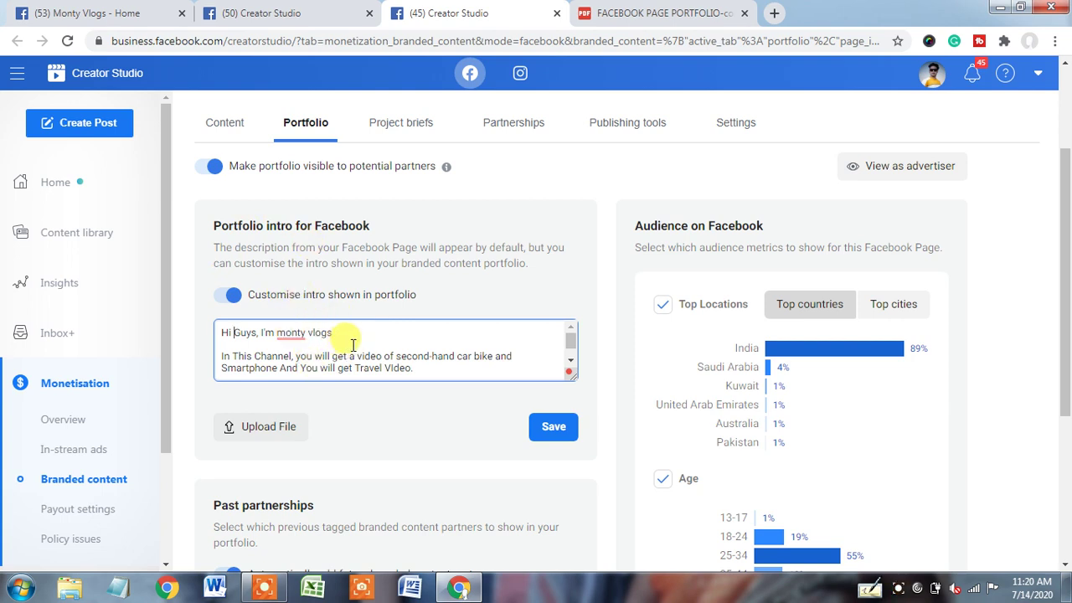
click(570, 366)
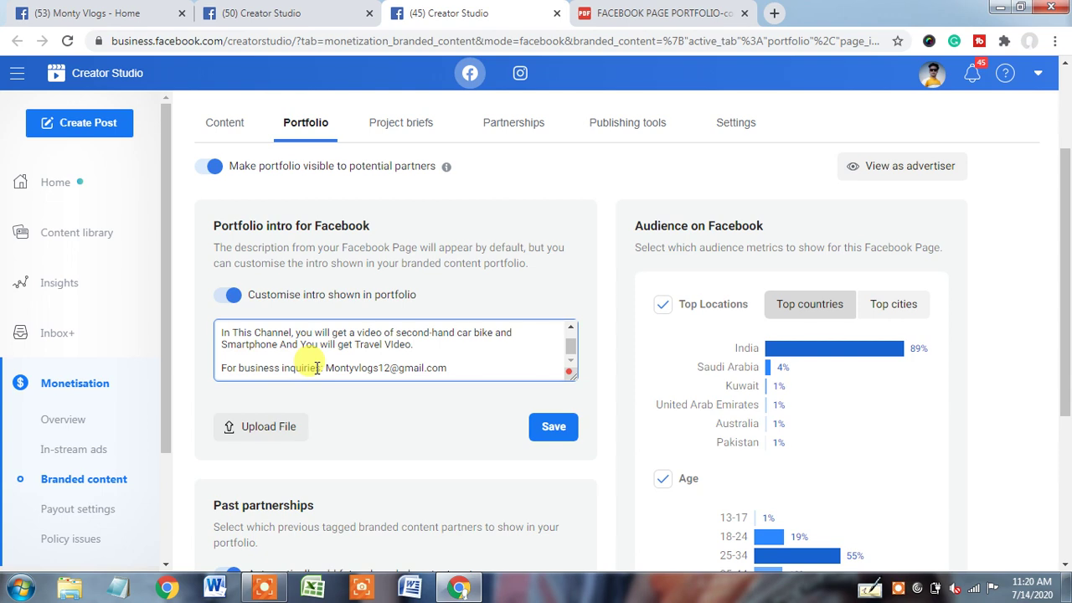
drag(328, 368, 482, 370)
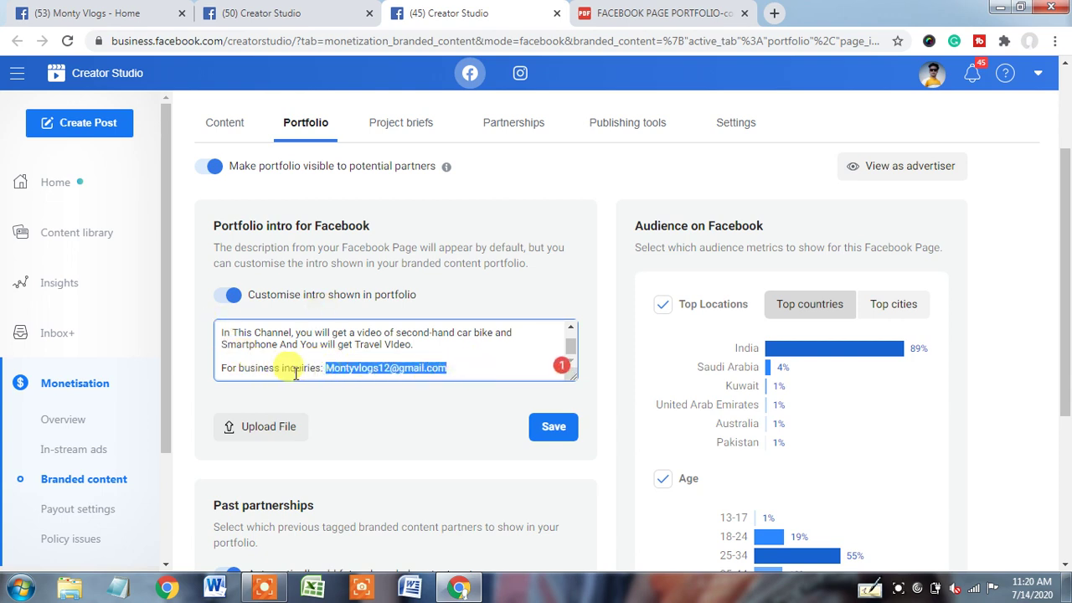
click(551, 429)
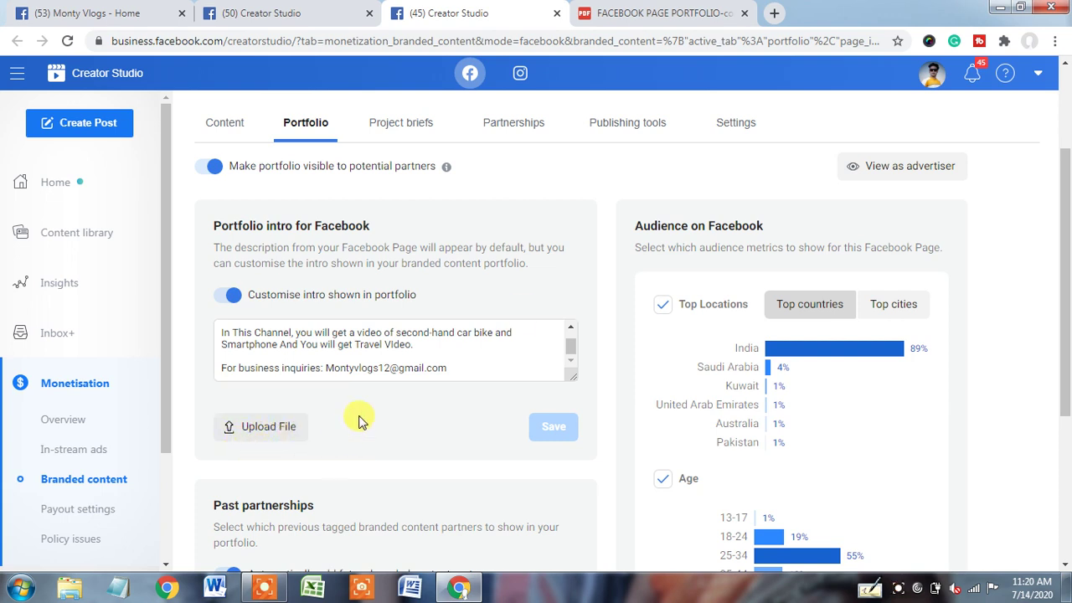
- Review the sample Facebook page portfolio PDF, including its page name, intro with creator and creation date, and the Ages and Gender charts
click(626, 12)
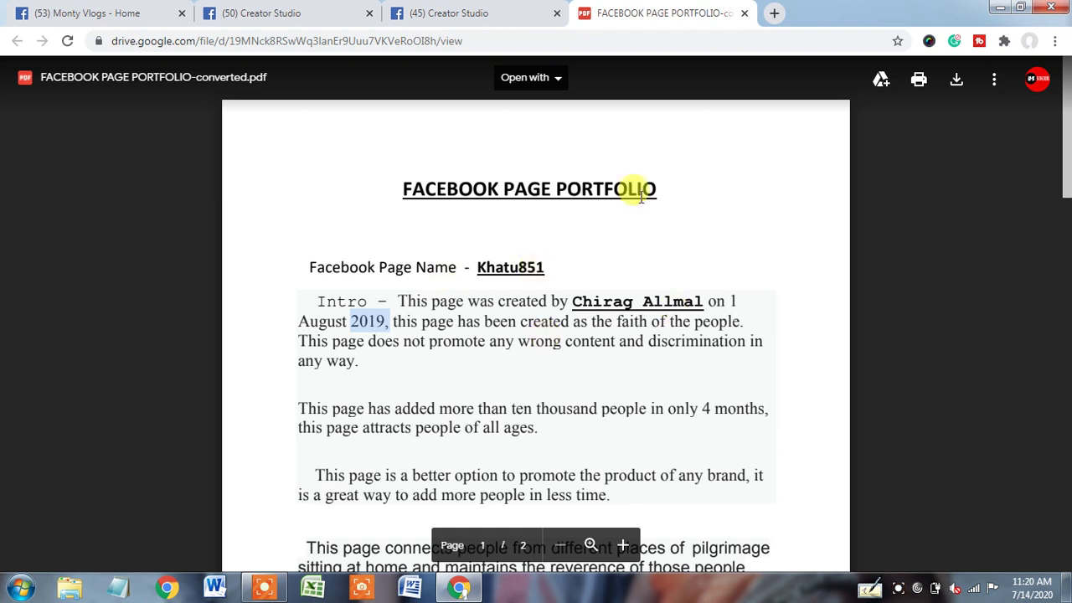
scroll(1066, 240, down, 1)
drag(1066, 240, 1064, 93)
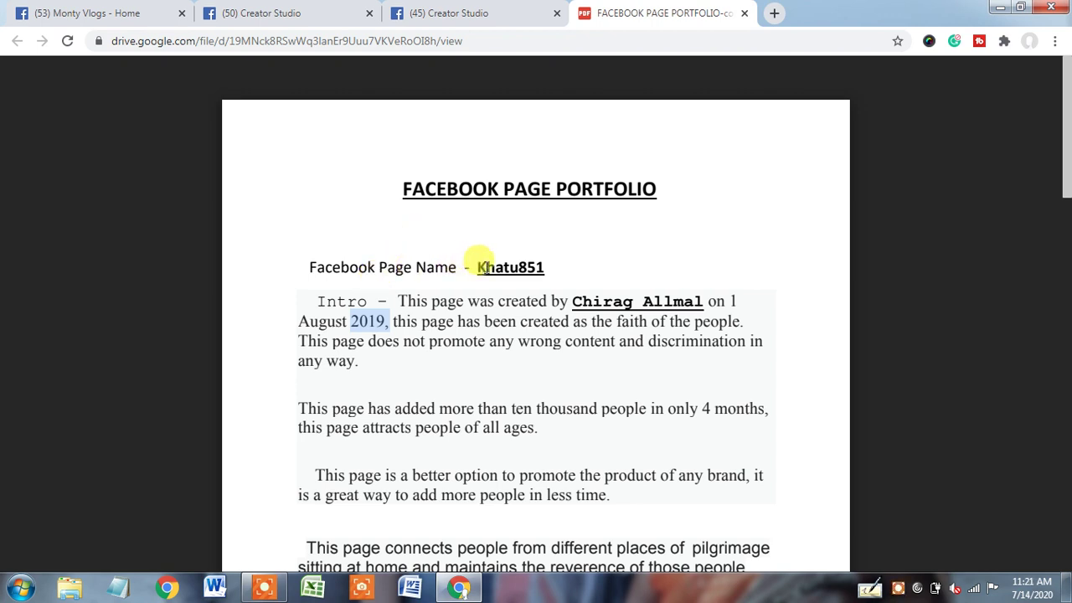
drag(479, 267, 543, 266)
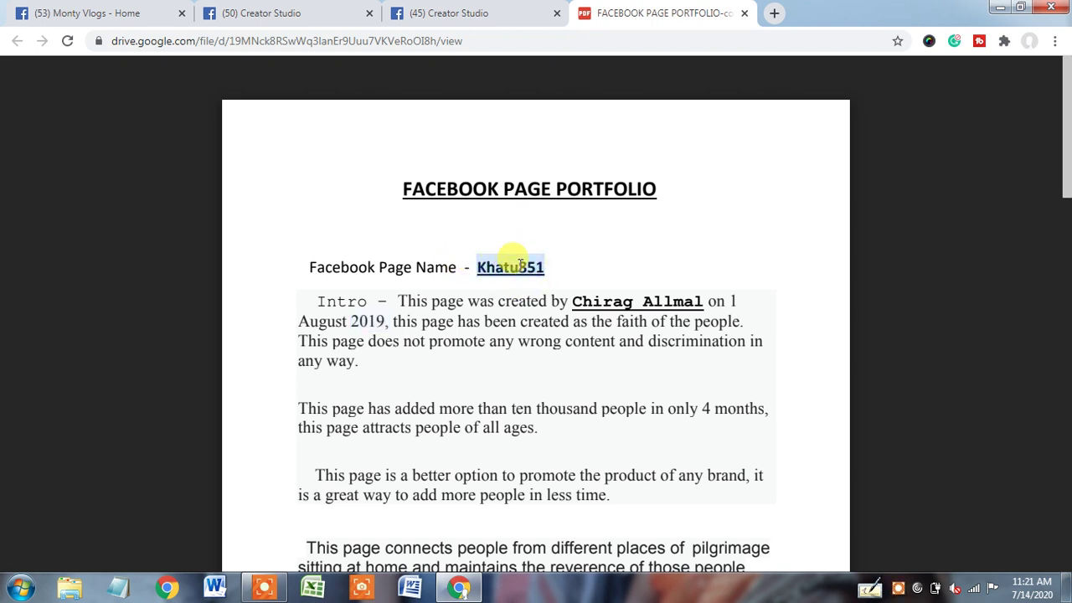
click(576, 302)
drag(577, 302, 288, 319)
click(357, 325)
double_click(370, 323)
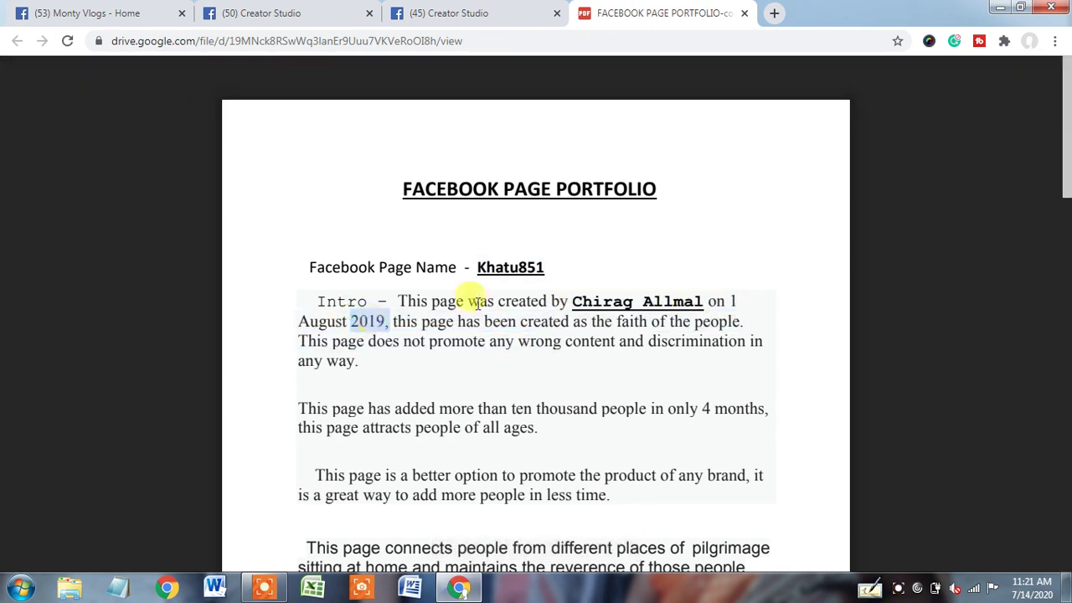
drag(1066, 172, 1067, 407)
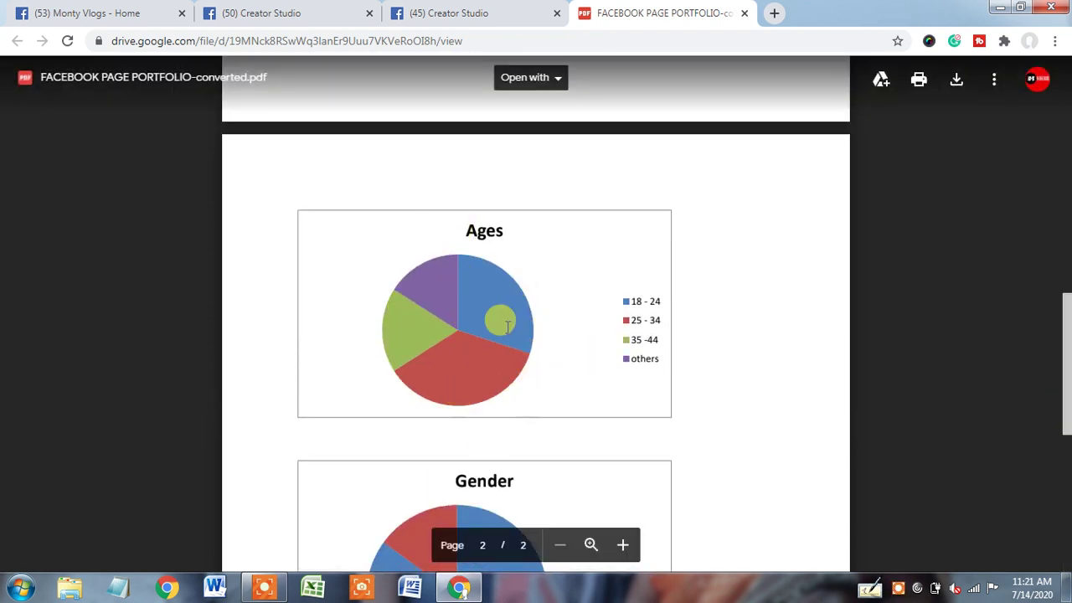
drag(1066, 335, 1067, 392)
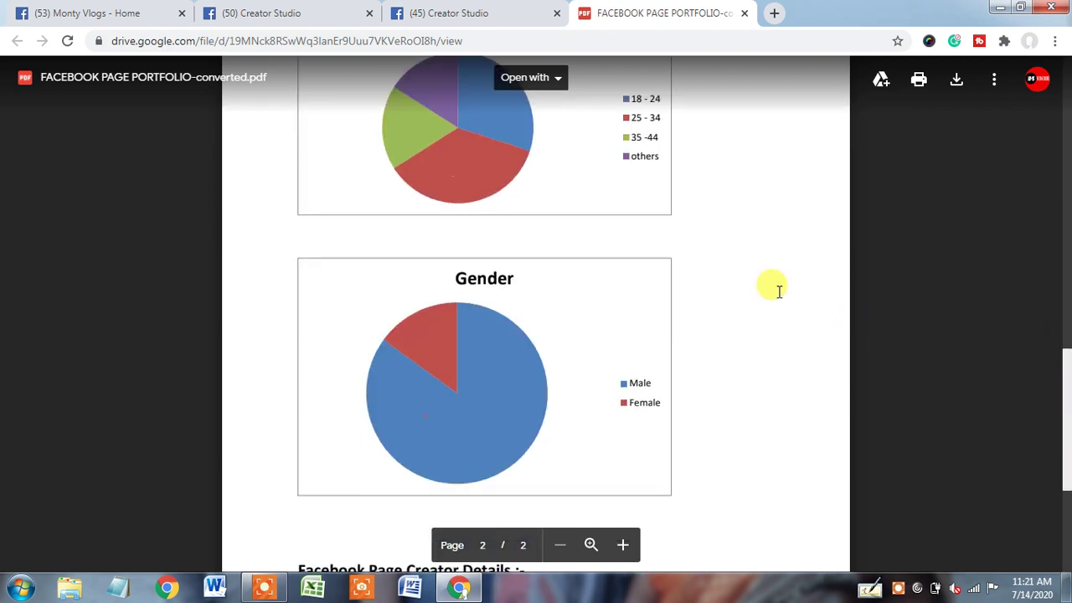
- Examine the portfolio's Facebook audience metrics for top locations, age and gender, and the Past partnerships section in Creator Studio
click(433, 10)
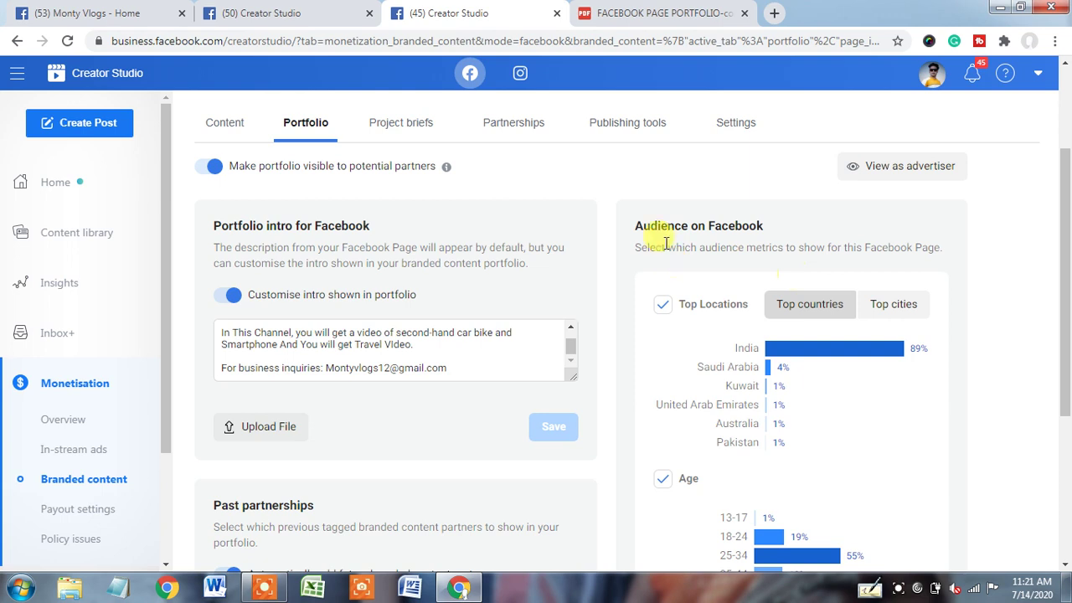
drag(635, 225, 788, 226)
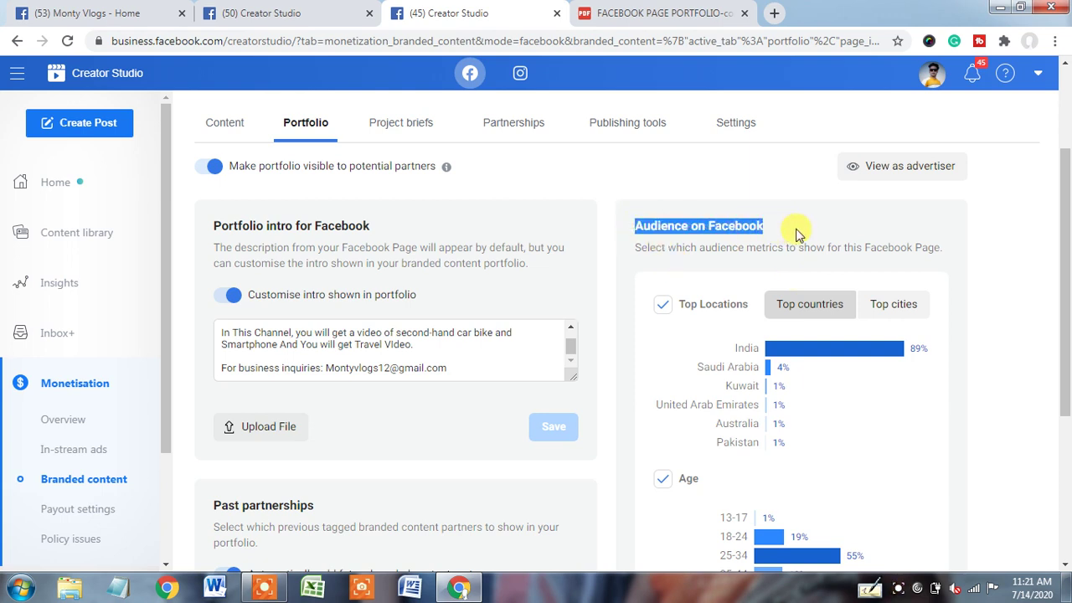
click(663, 308)
drag(1068, 235, 1068, 321)
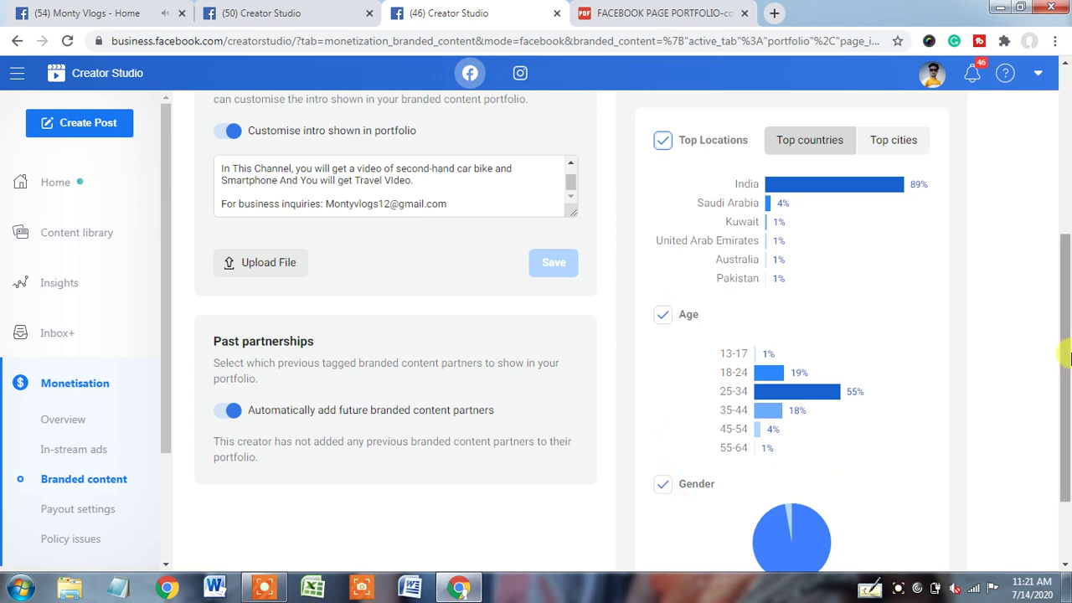
drag(1065, 351, 1053, 293)
click(662, 10)
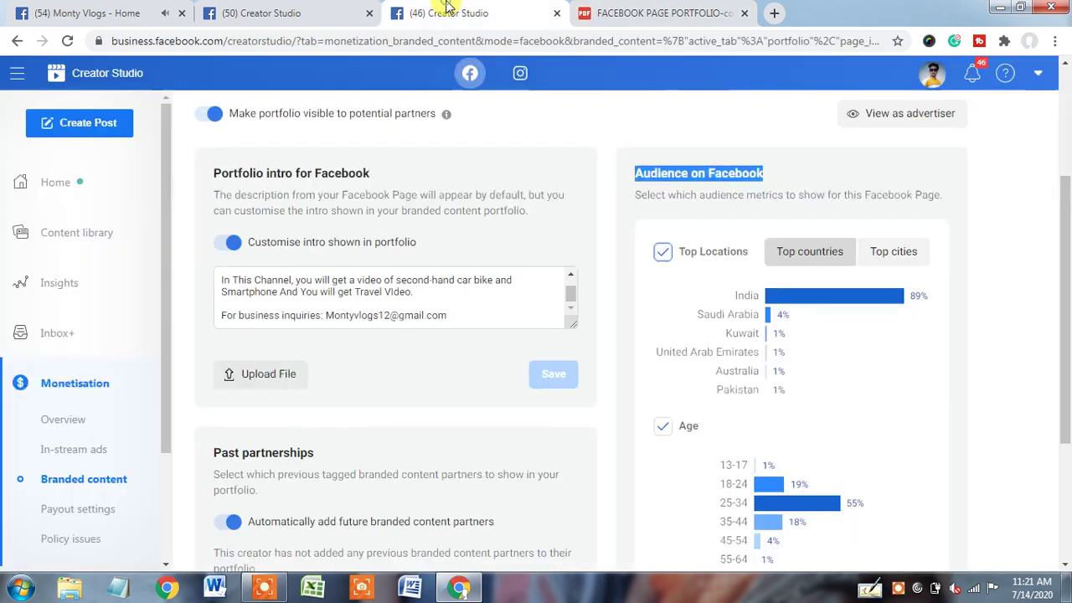
click(440, 12)
drag(1060, 309, 1068, 449)
scroll(1068, 449, up, 2)
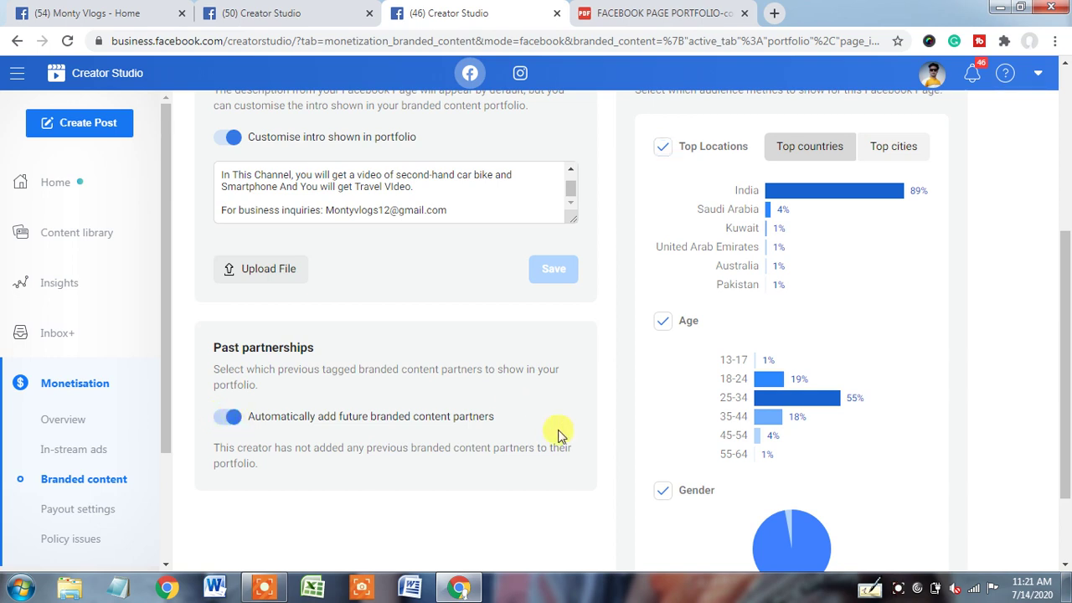
- Check the portfolio intro's file upload option and compare it with the sample portfolio PDF
drag(1066, 302, 1068, 165)
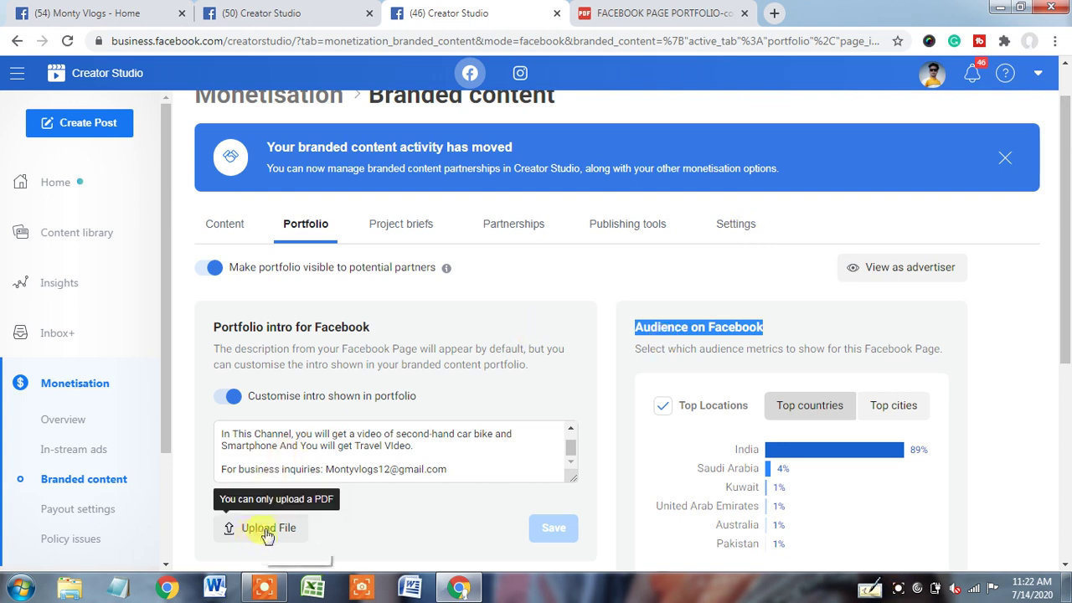
click(637, 13)
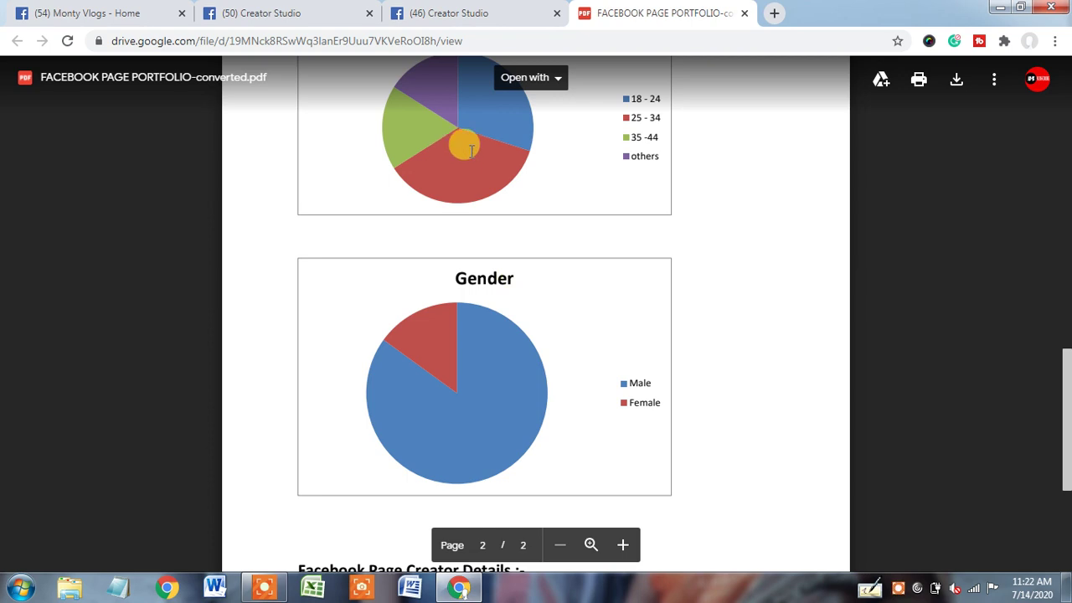
click(473, 10)
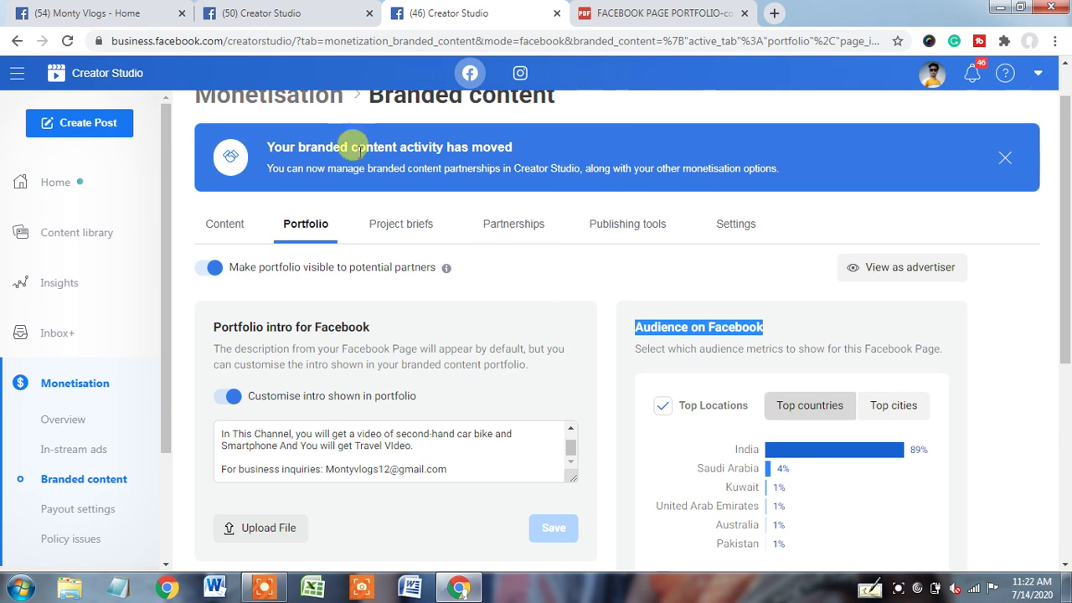
- In the branded content settings, paste the business enquiry e-mail as the contact e-mail address and save it
scroll(1067, 180, up, 1)
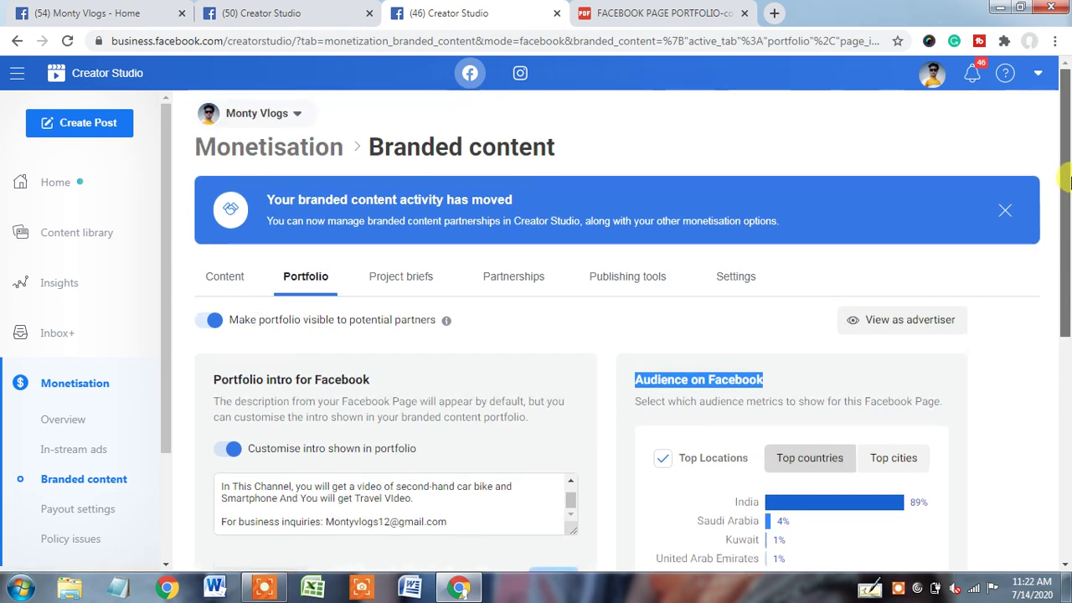
click(734, 283)
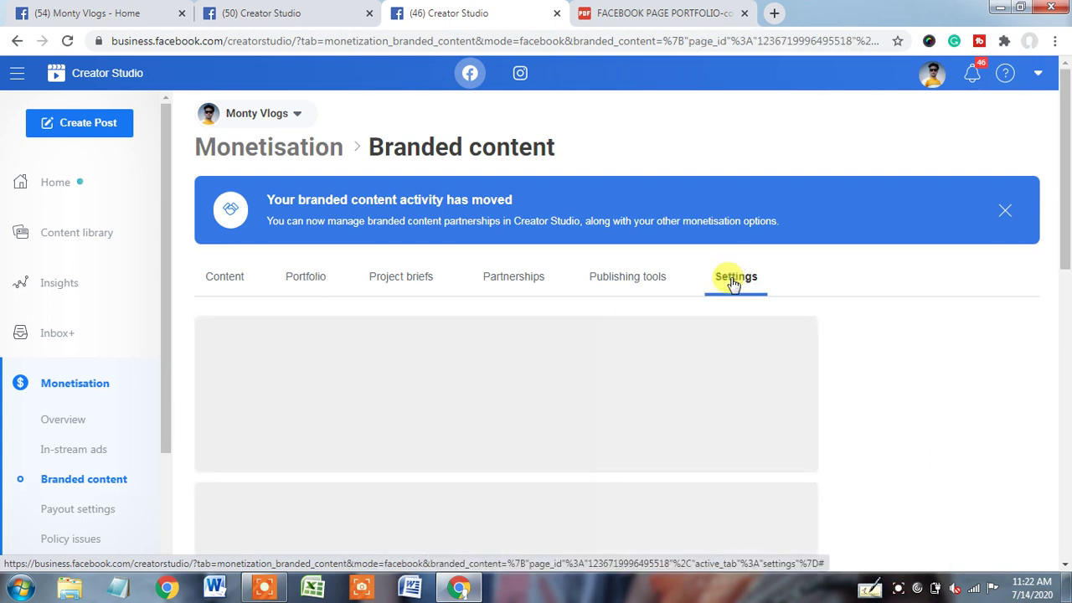
scroll(1068, 196, down, 1)
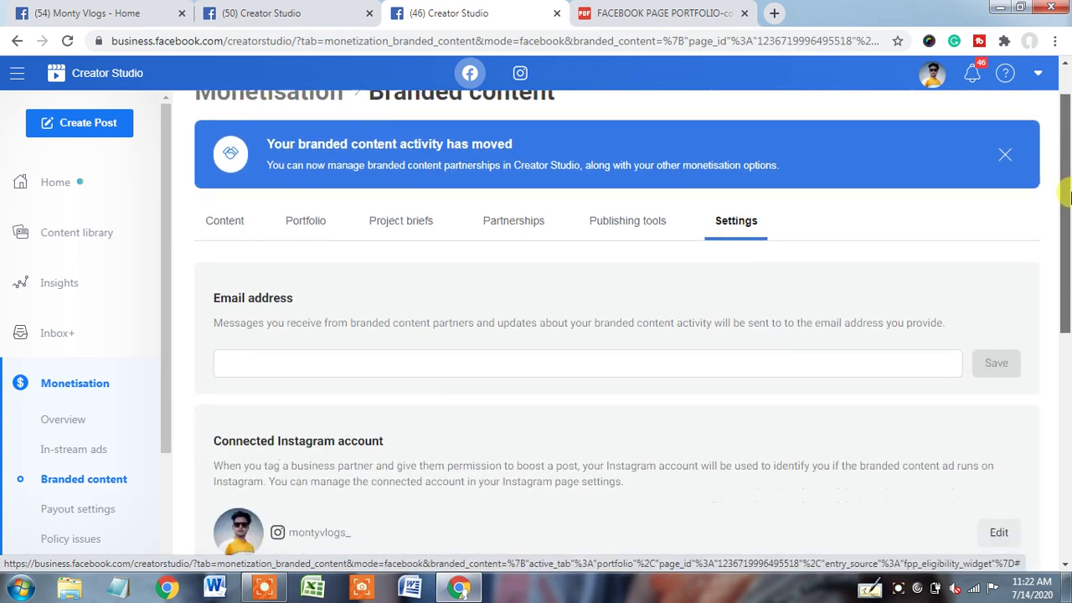
click(252, 339)
key(ctrl+v)
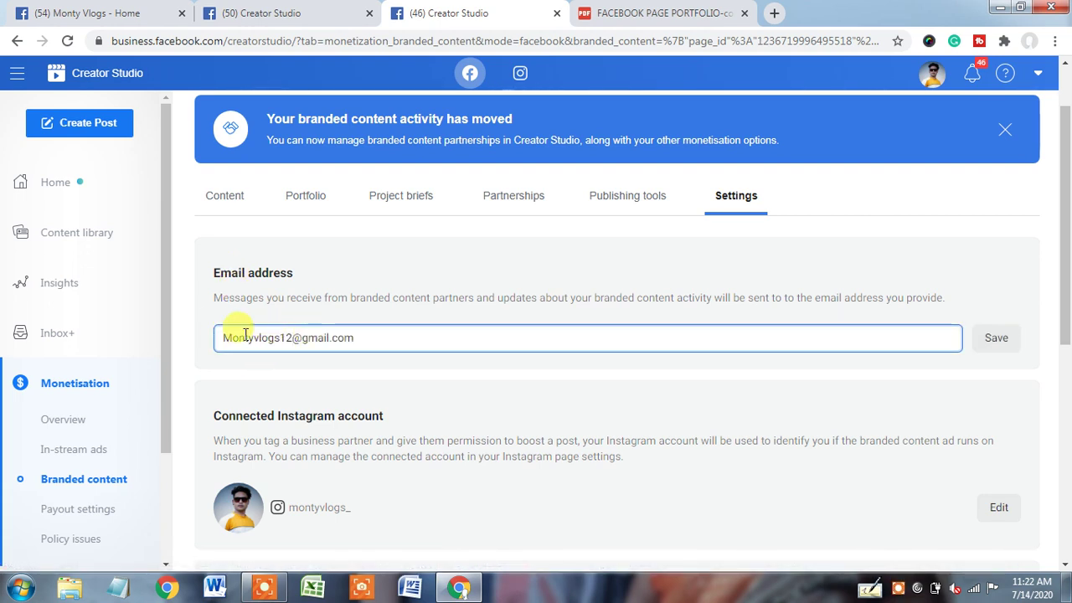
mouse_move(371, 337)
mouse_down()
mouse_move(231, 335)
mouse_move(252, 350)
mouse_move(356, 351)
mouse_up()
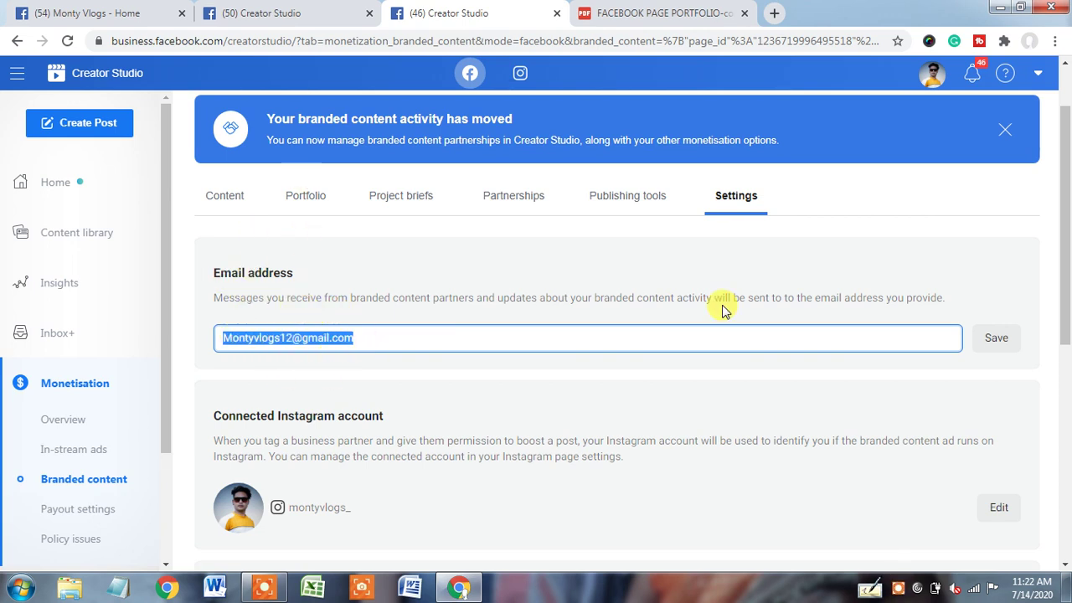
click(984, 339)
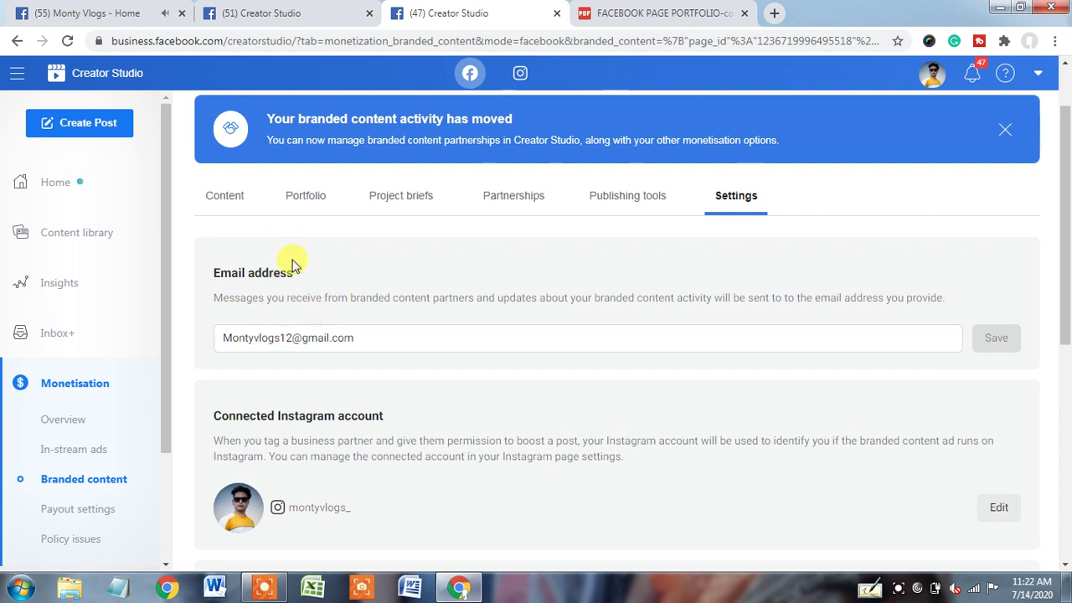
- Recheck the page eligibility details, and review the connected Instagram account, email notification and tagging approval settings
click(331, 8)
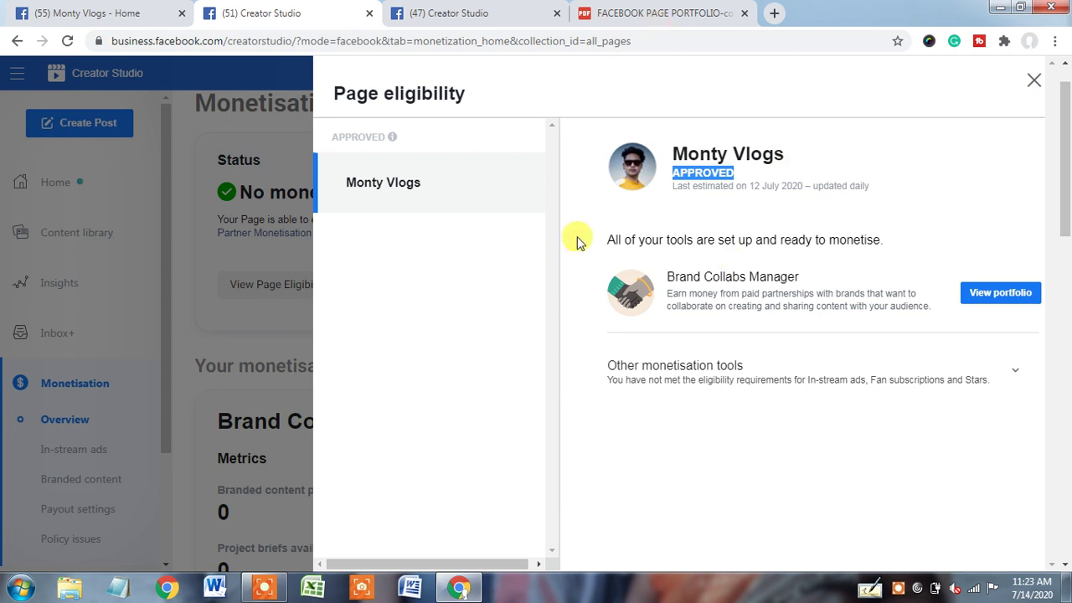
click(479, 10)
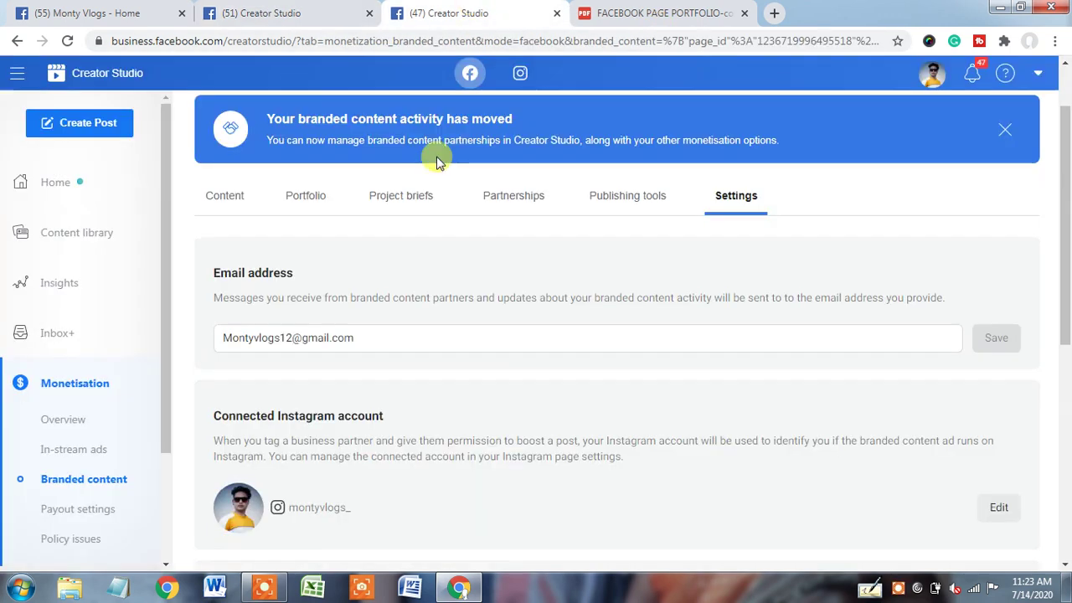
drag(1060, 210, 1068, 362)
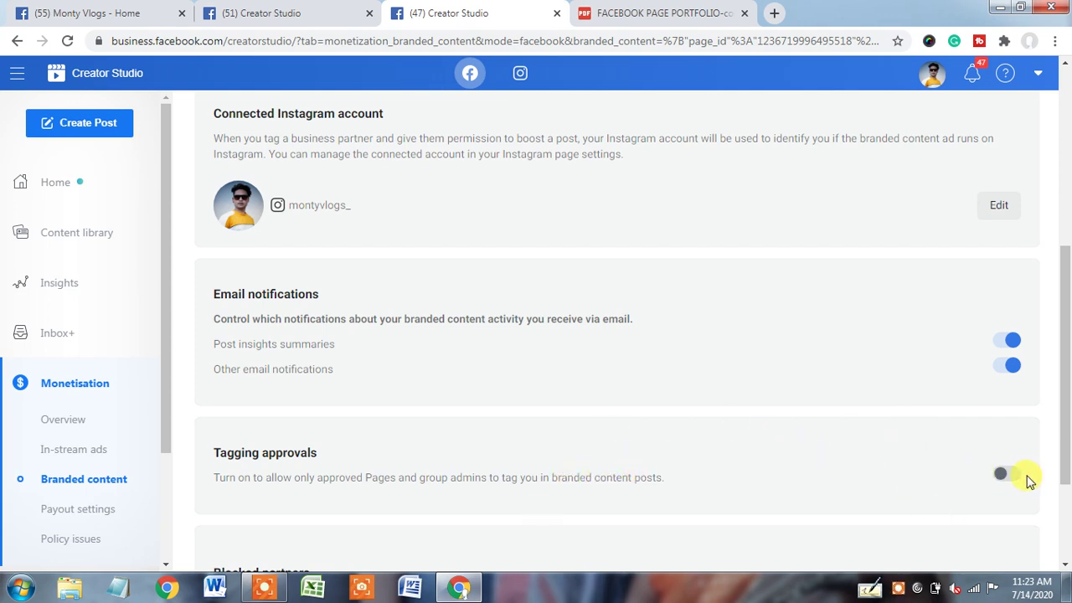
drag(1064, 438, 1069, 293)
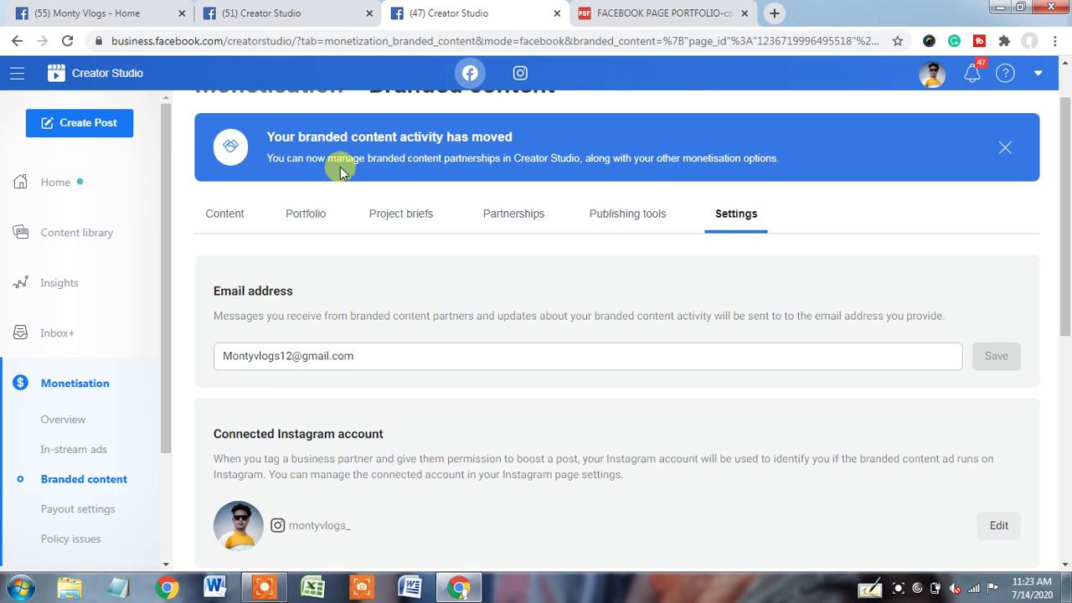
- Open the project briefs briefly, and return to the portfolio to review its visibility, customised intro and audience sections
click(384, 216)
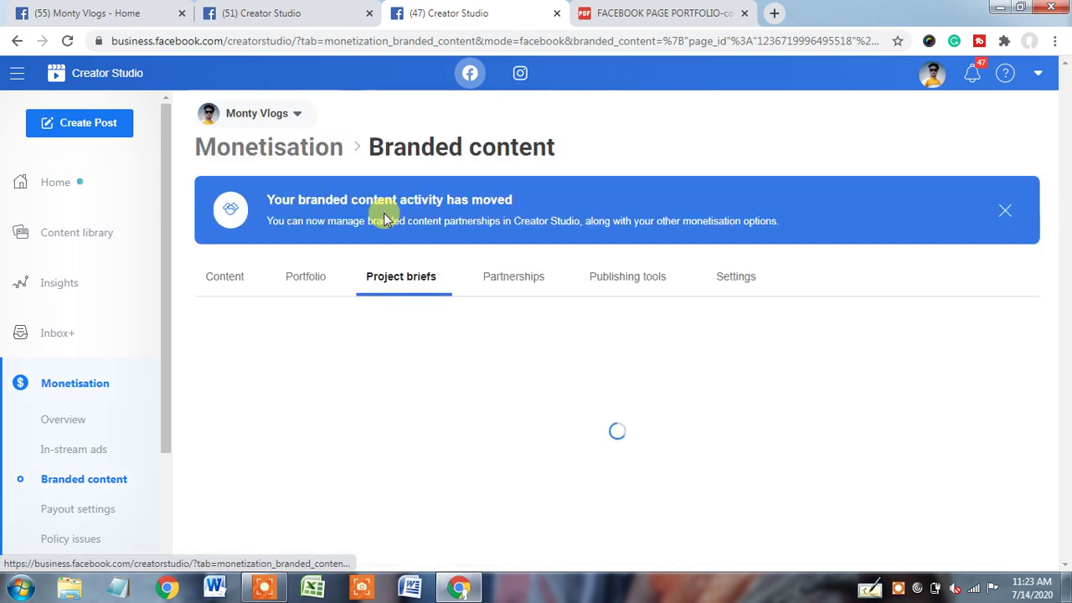
click(306, 280)
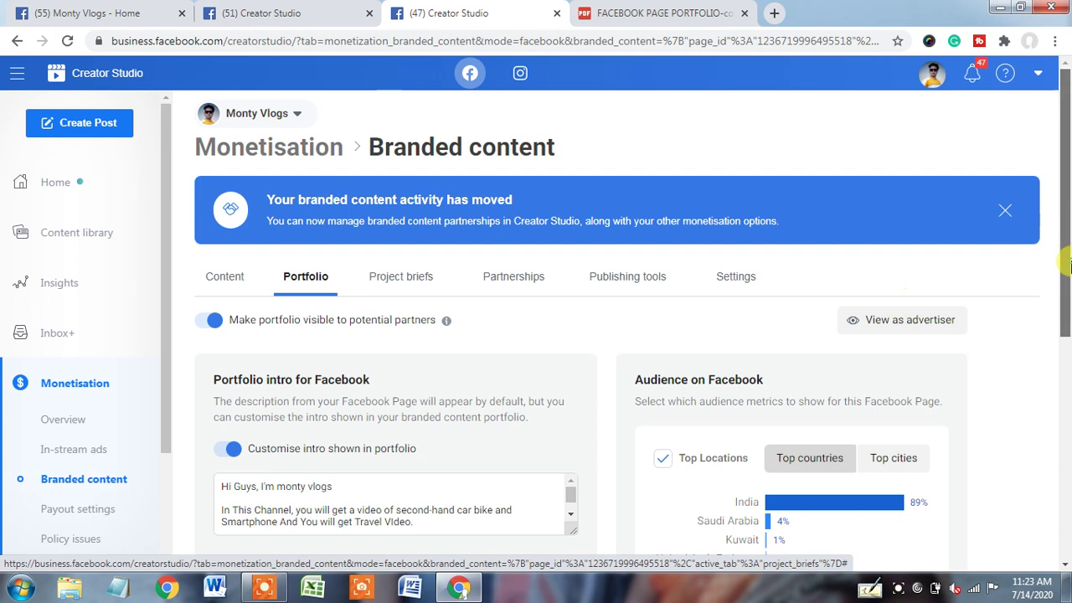
scroll(1066, 289, down, 1)
scroll(1067, 281, down, 1)
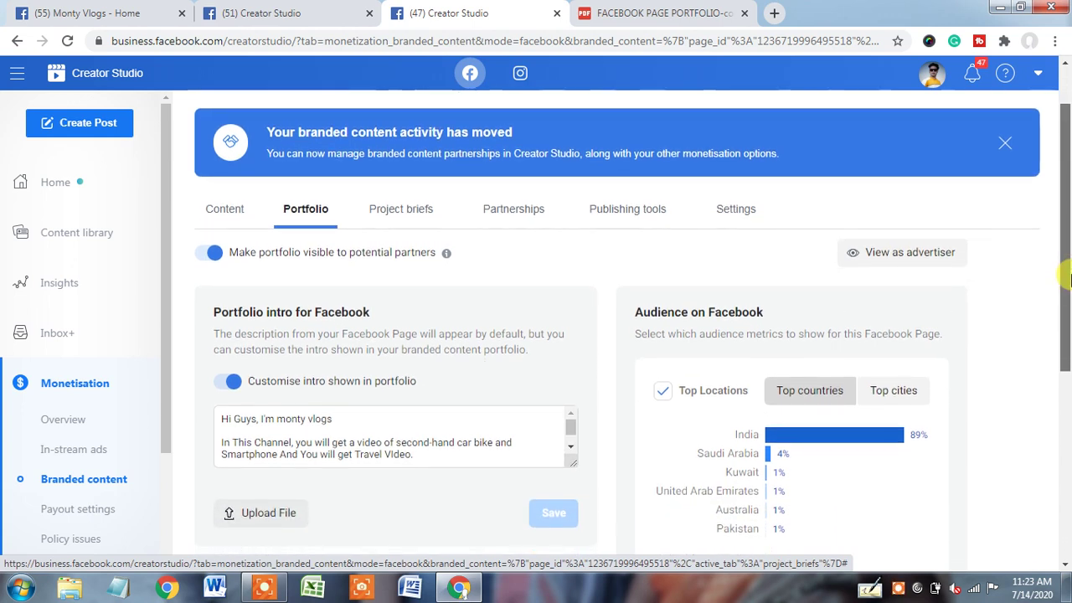
drag(1068, 279, 1068, 240)
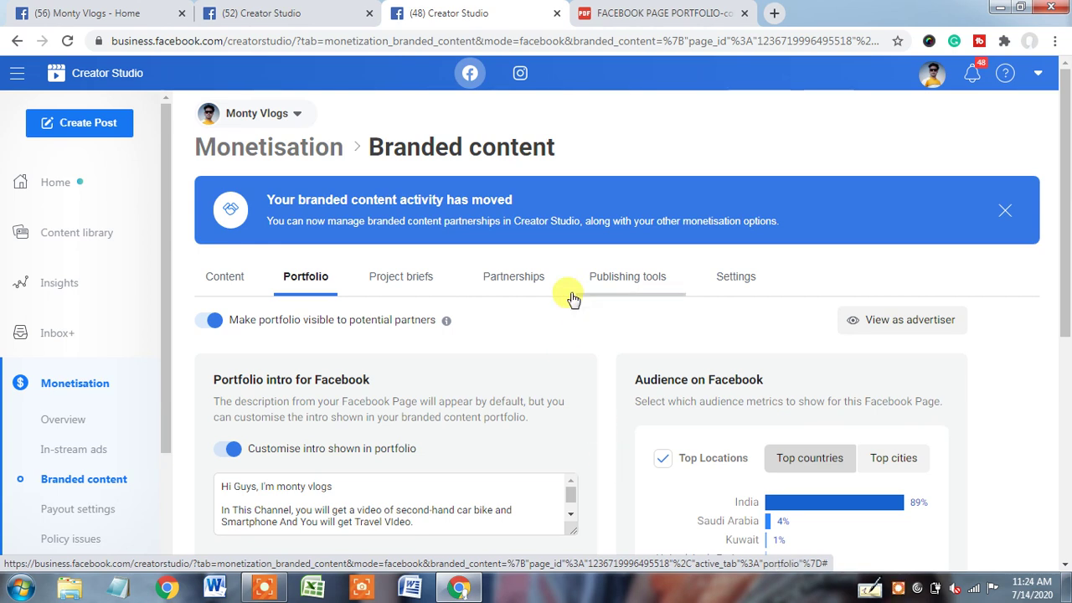
click(264, 589)
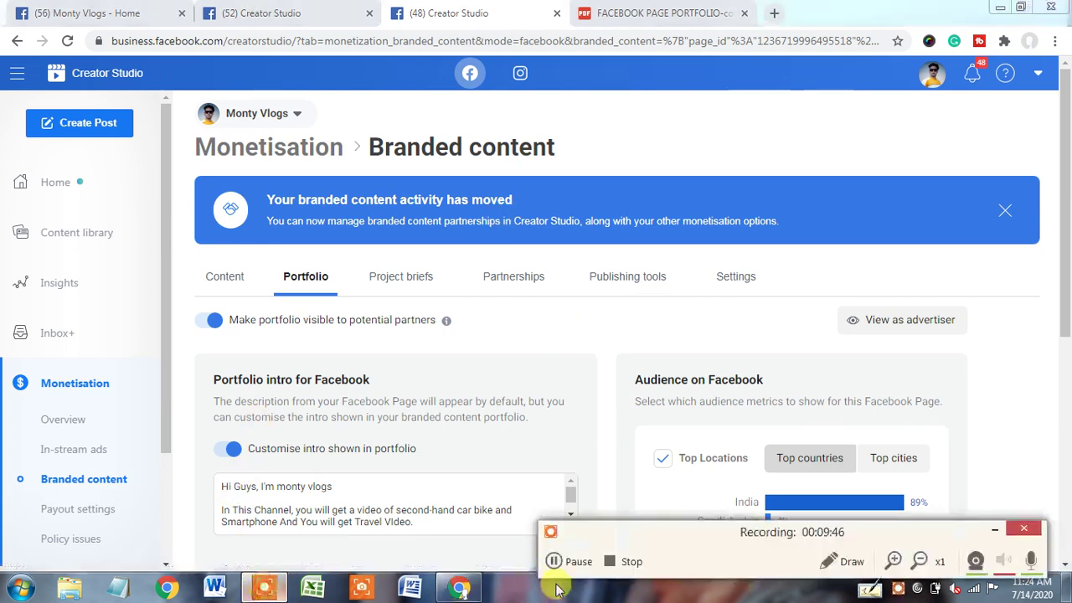